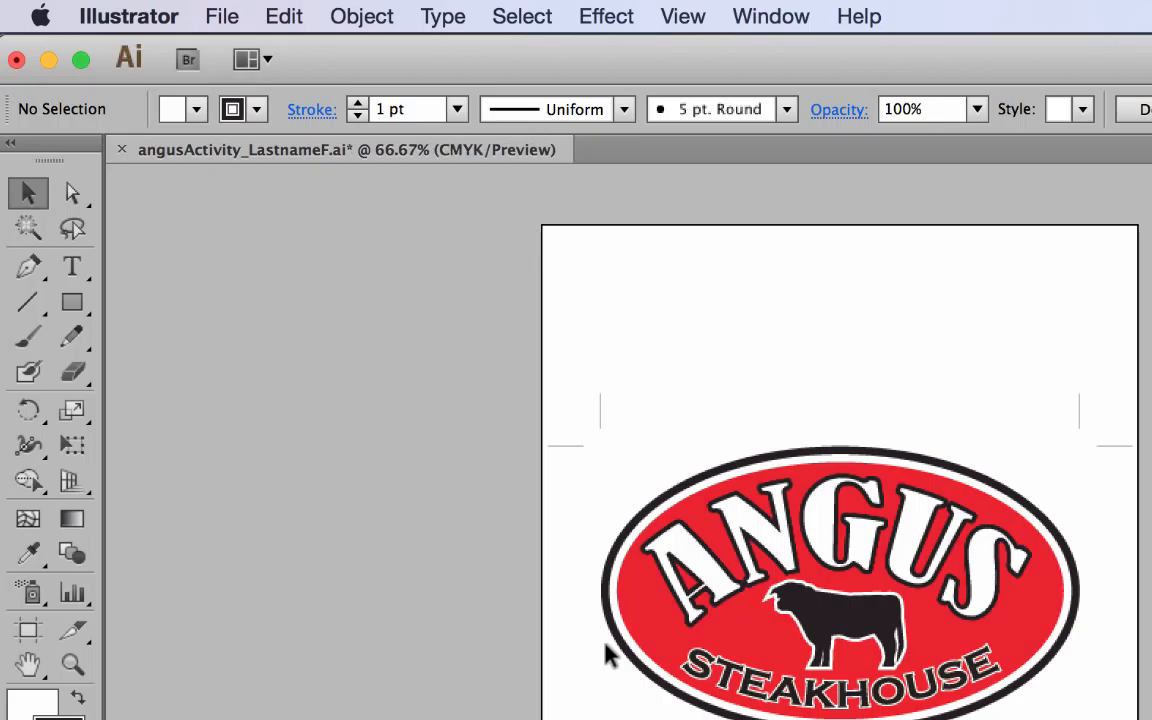
Step: Save the file under a new name, replacing LastnameF after "angusActivity_" with the student's last name and first initial, in Illustrator CS6 format
{"action": "left_click", "coordinate": [236, 20]}
{"action": "left_click", "coordinate": [285, 265]}
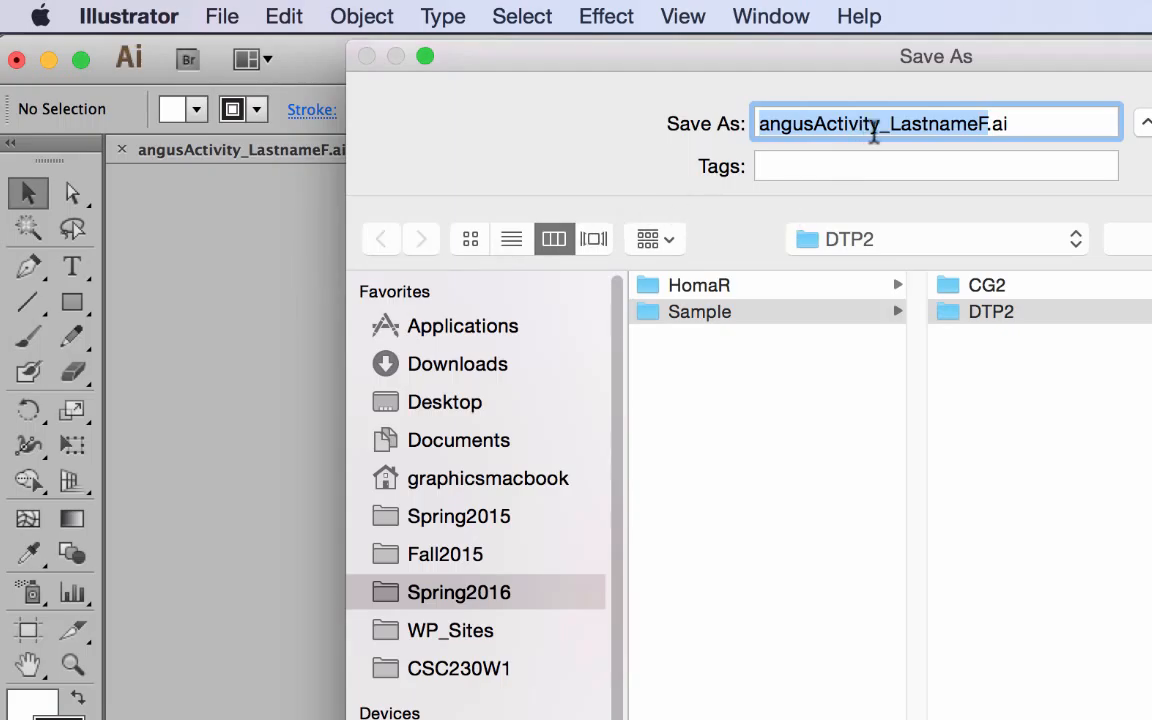
{"action": "left_click", "coordinate": [889, 124]}
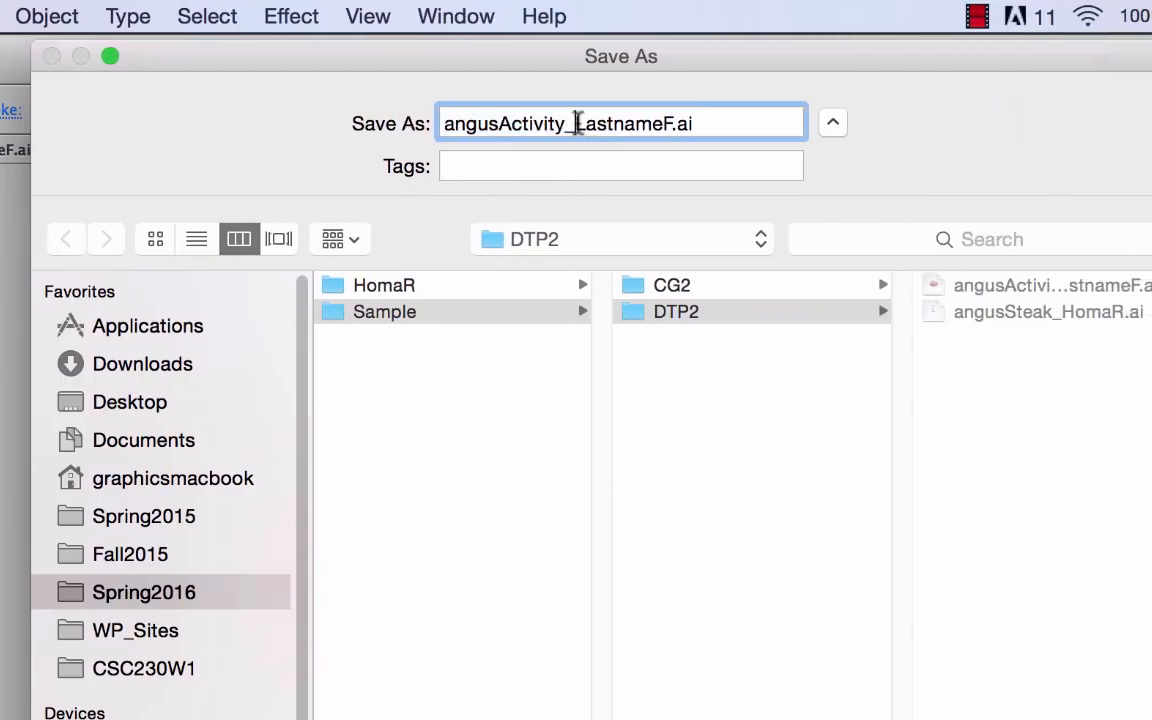
{"action": "left_click_drag", "start_coordinate": [577, 123], "coordinate": [675, 133]}
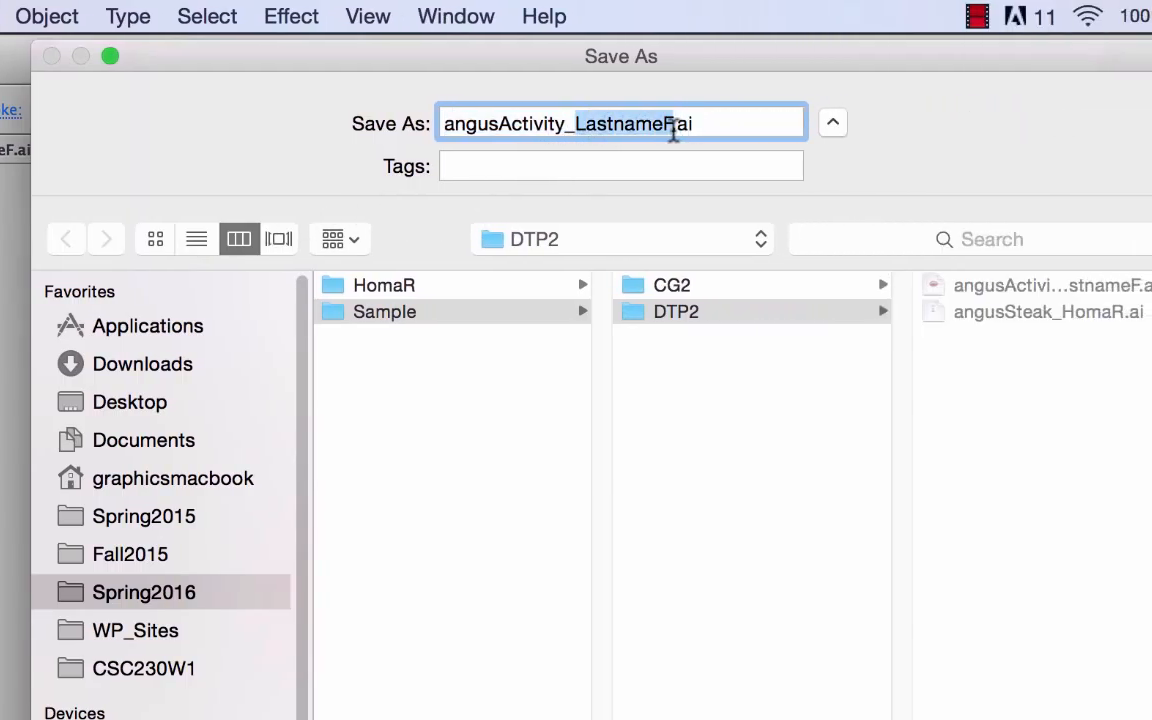
{"action": "type", "text": "Homa"}
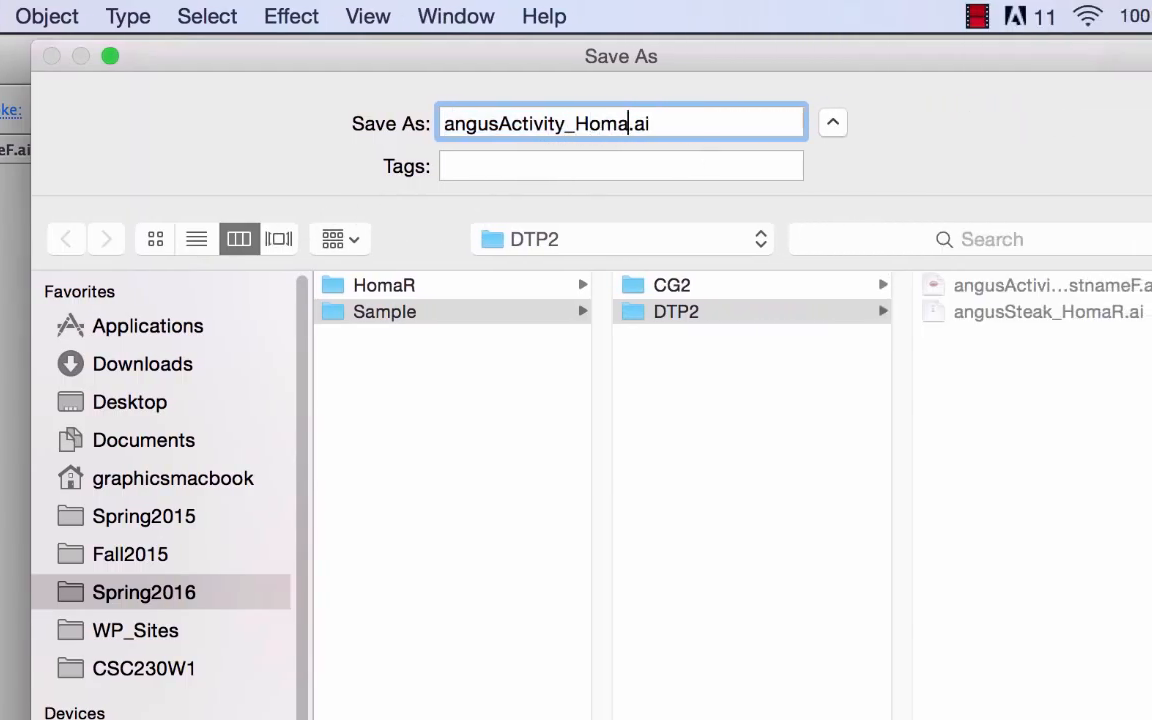
{"action": "type", "text": "R"}
{"action": "key", "text": "Return"}
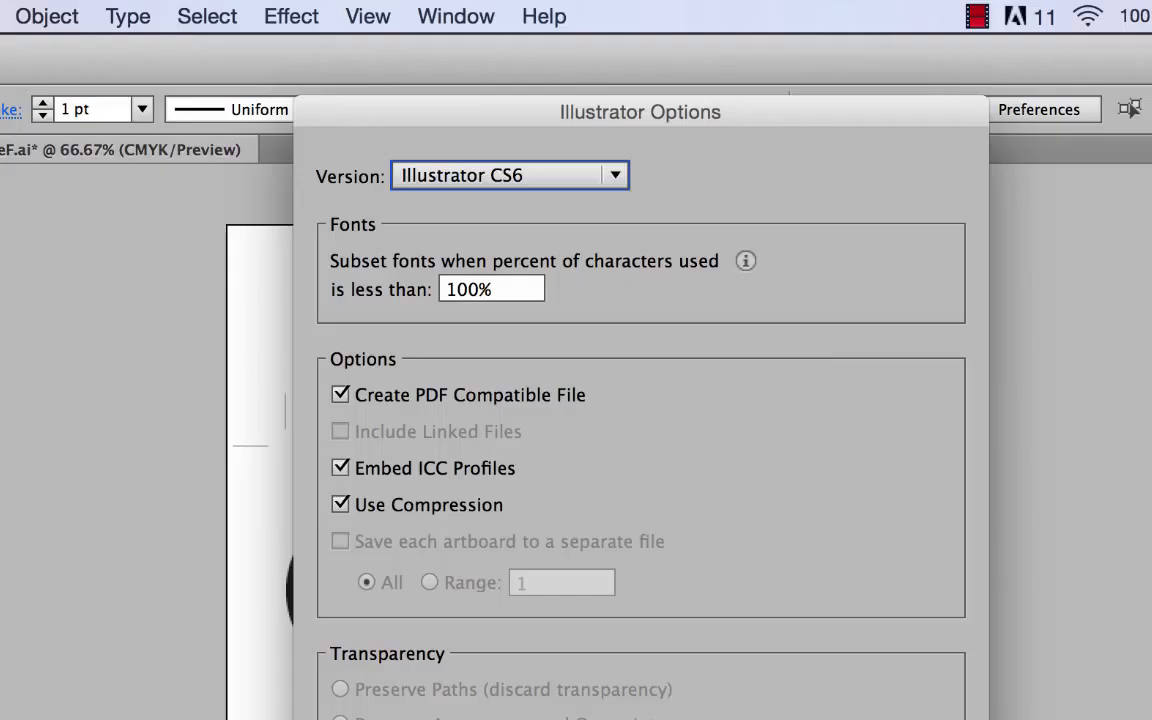
{"action": "key", "text": "Return"}
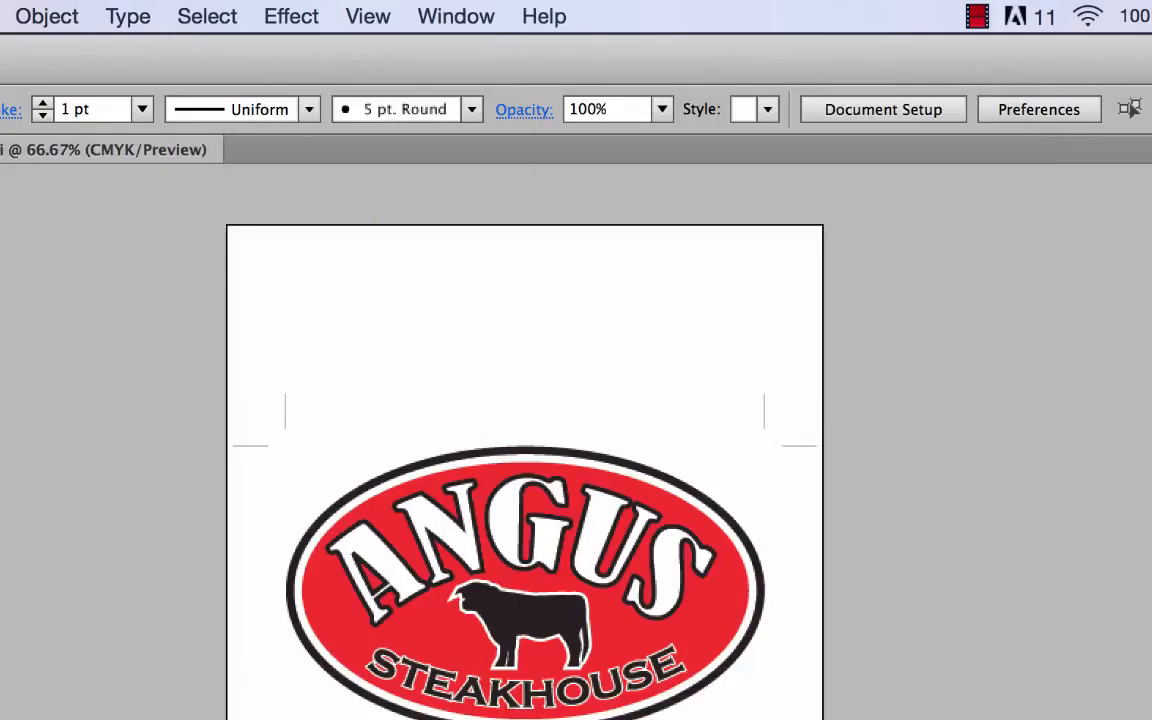
Step: Examine the CMYK values of the red oval's fill, and deselect it
{"action": "left_click", "coordinate": [712, 640]}
{"action": "key", "text": "F6"}
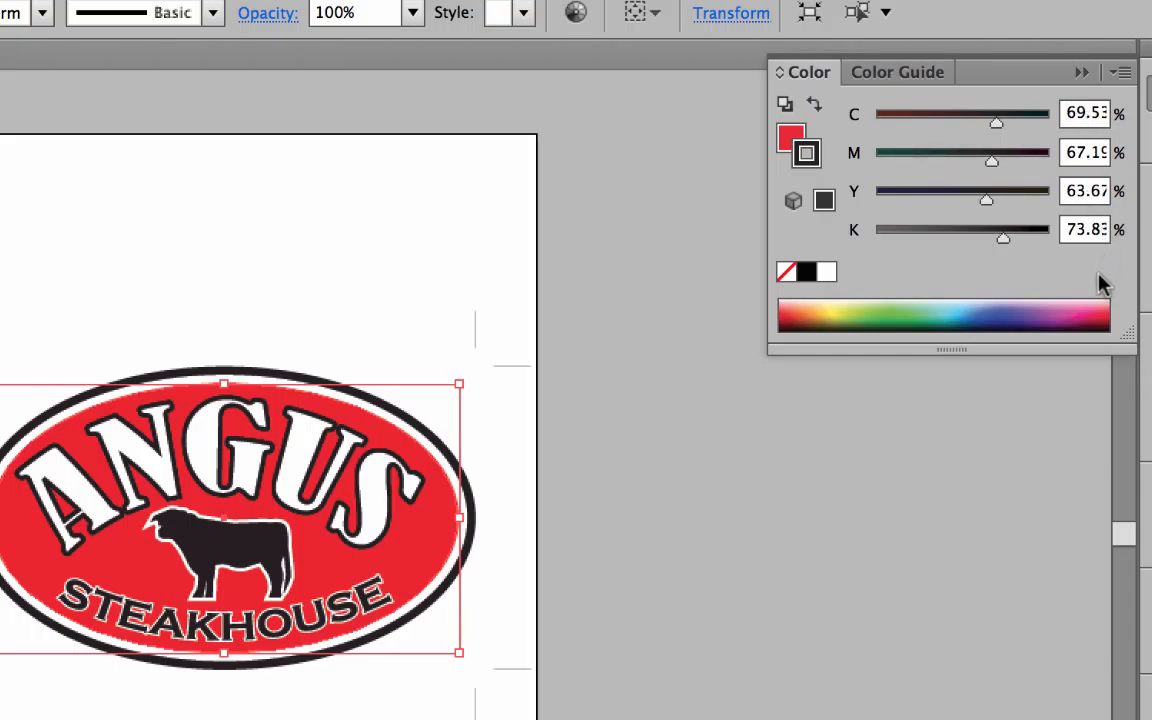
{"action": "left_click", "coordinate": [790, 137]}
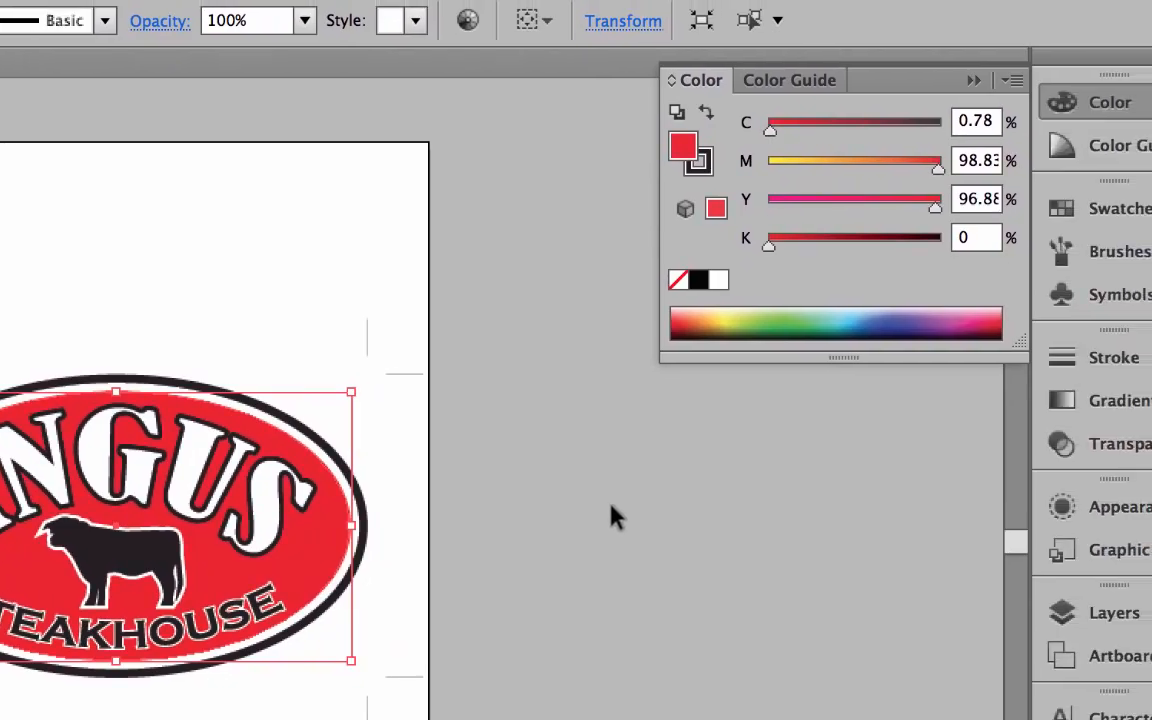
{"action": "left_click", "coordinate": [725, 507]}
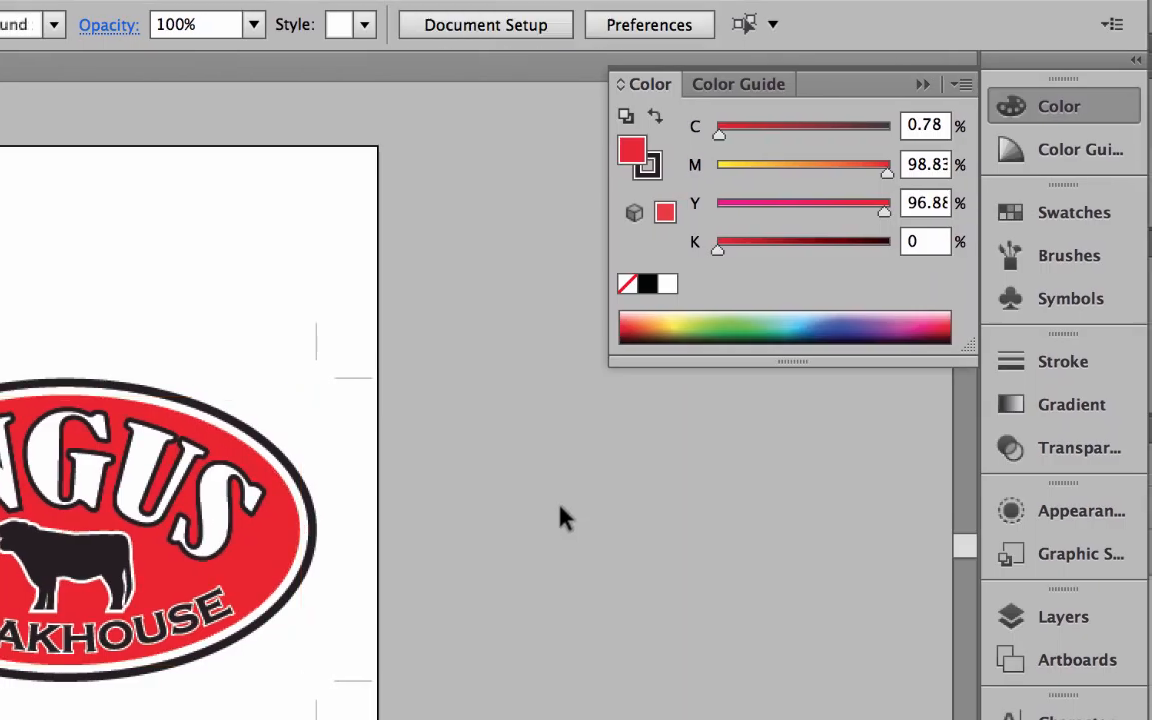
Step: Make the Black swatch a global process color with C, M and Y at 0% and K at 100%
{"action": "left_click", "coordinate": [1098, 216]}
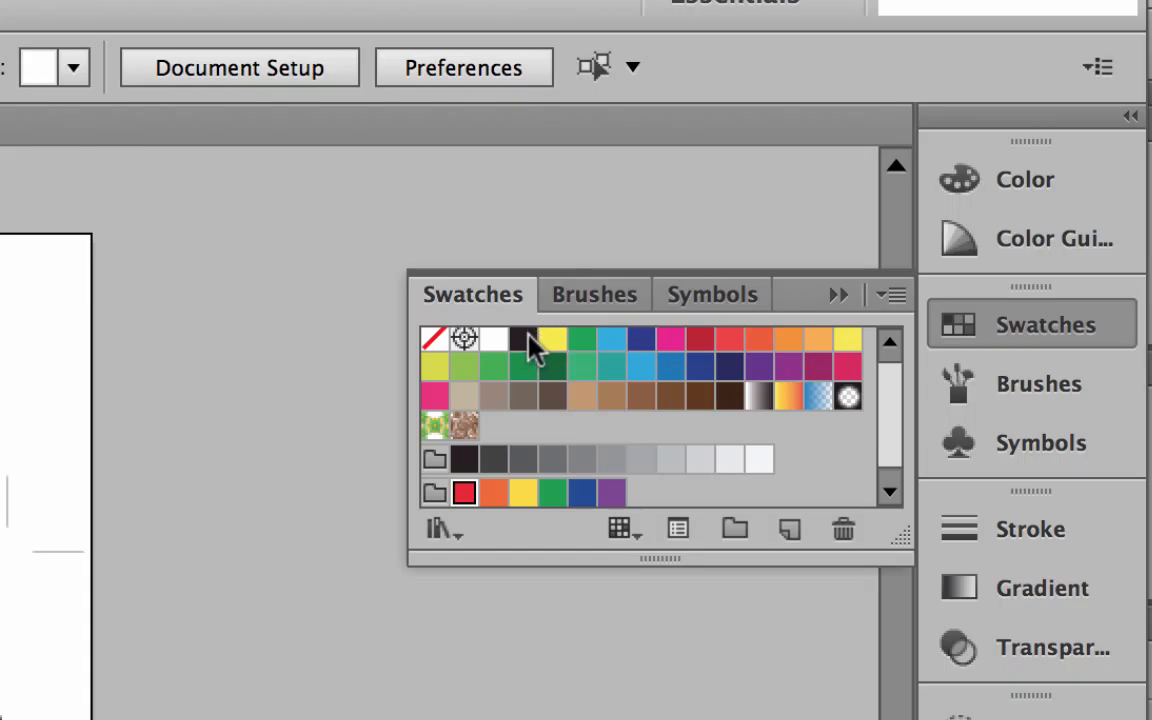
{"action": "double_click", "coordinate": [528, 338]}
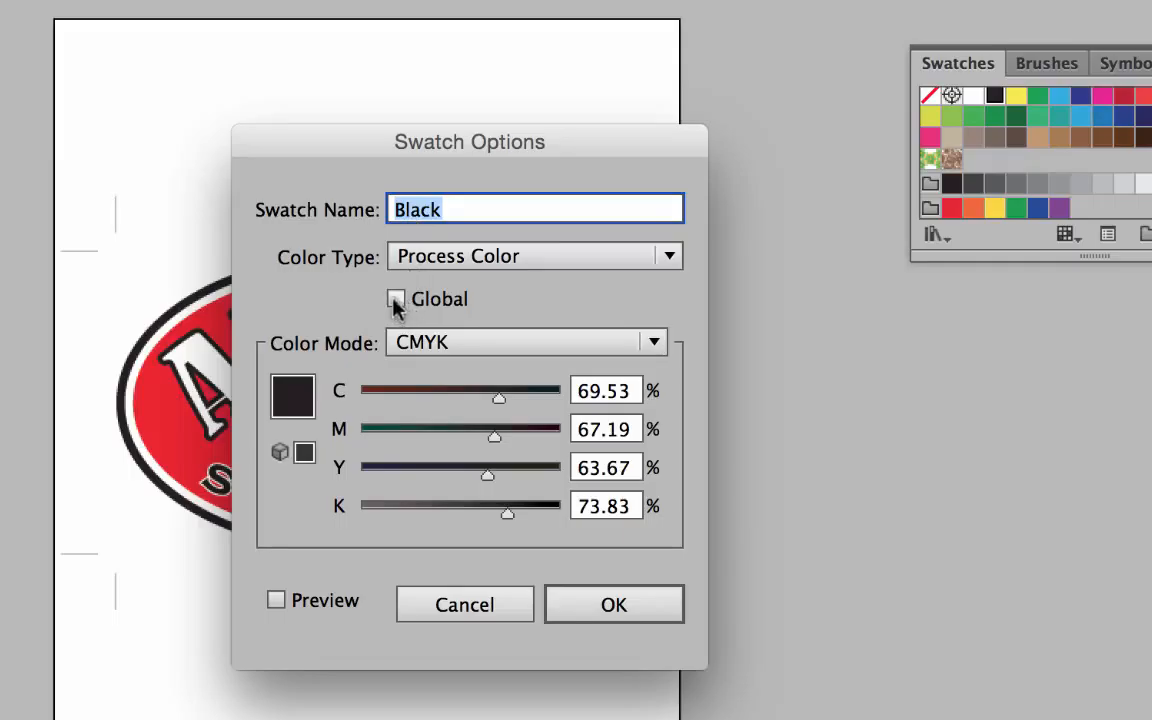
{"action": "left_click", "coordinate": [397, 300]}
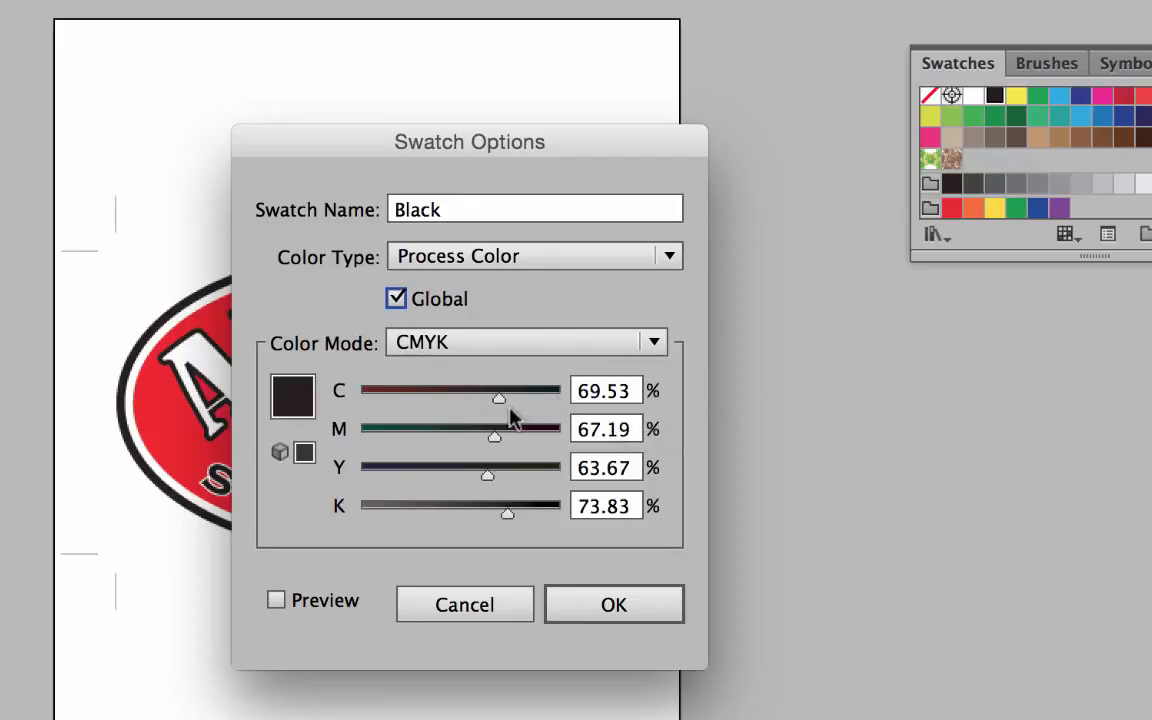
{"action": "left_click_drag", "start_coordinate": [500, 405], "coordinate": [357, 393]}
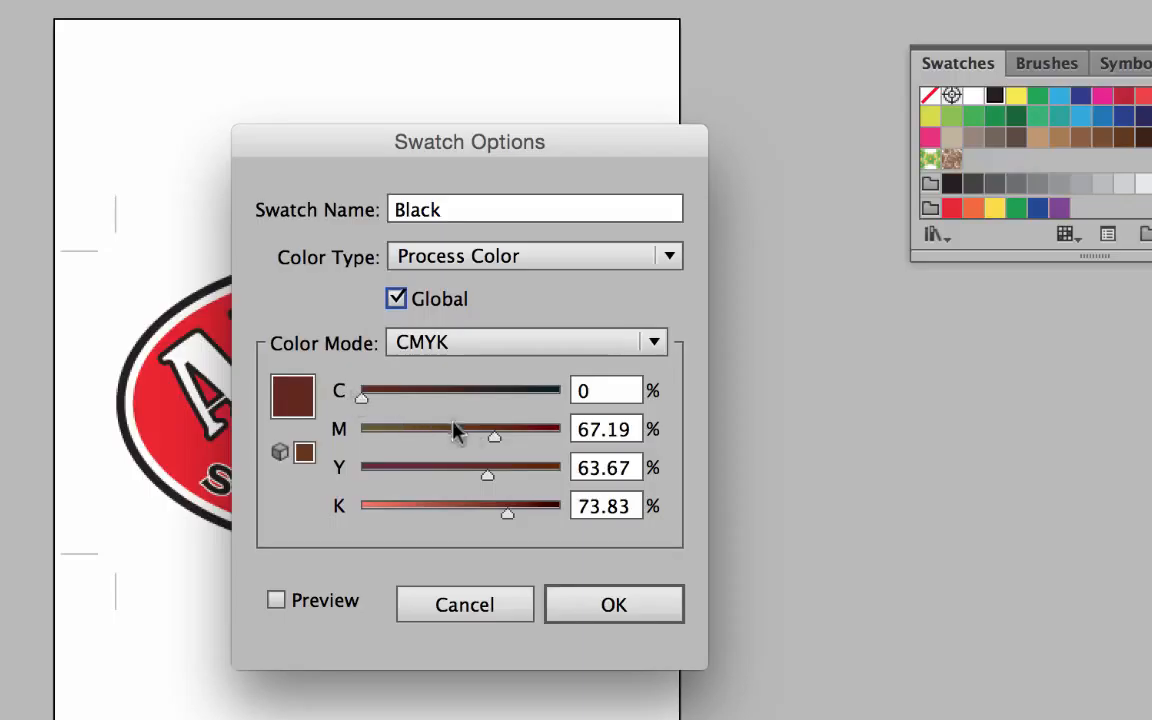
{"action": "left_click_drag", "start_coordinate": [495, 440], "coordinate": [373, 462]}
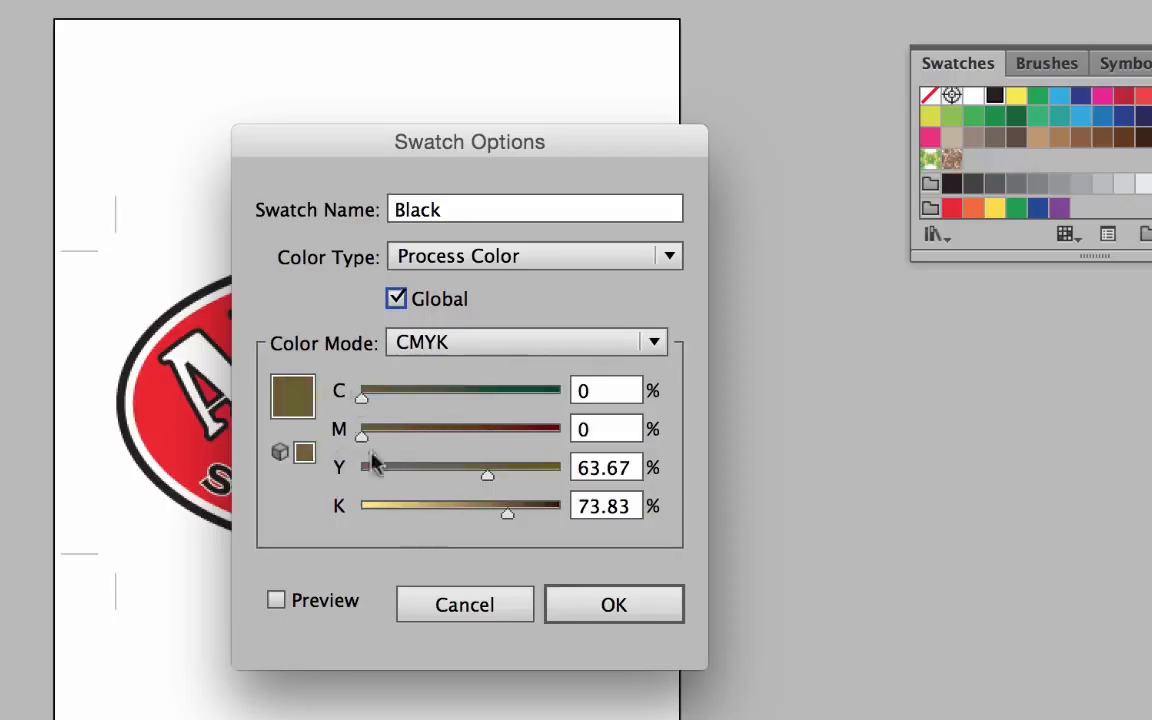
{"action": "left_click_drag", "start_coordinate": [490, 479], "coordinate": [338, 460]}
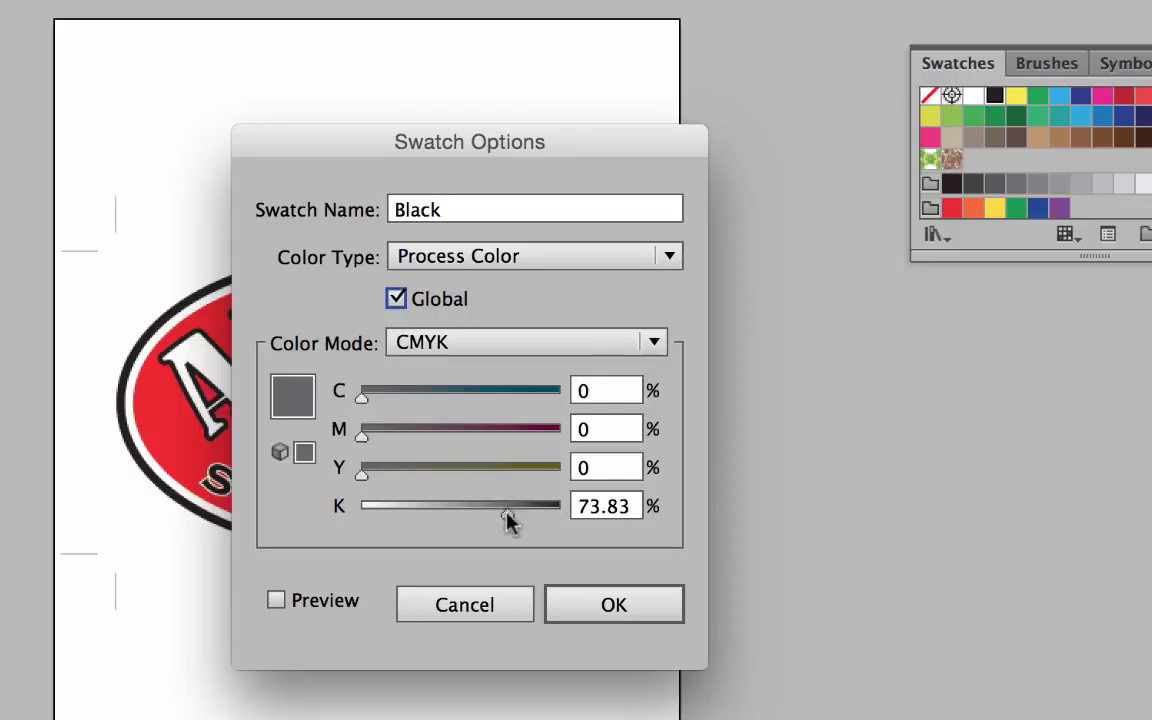
{"action": "left_click_drag", "start_coordinate": [507, 515], "coordinate": [569, 517]}
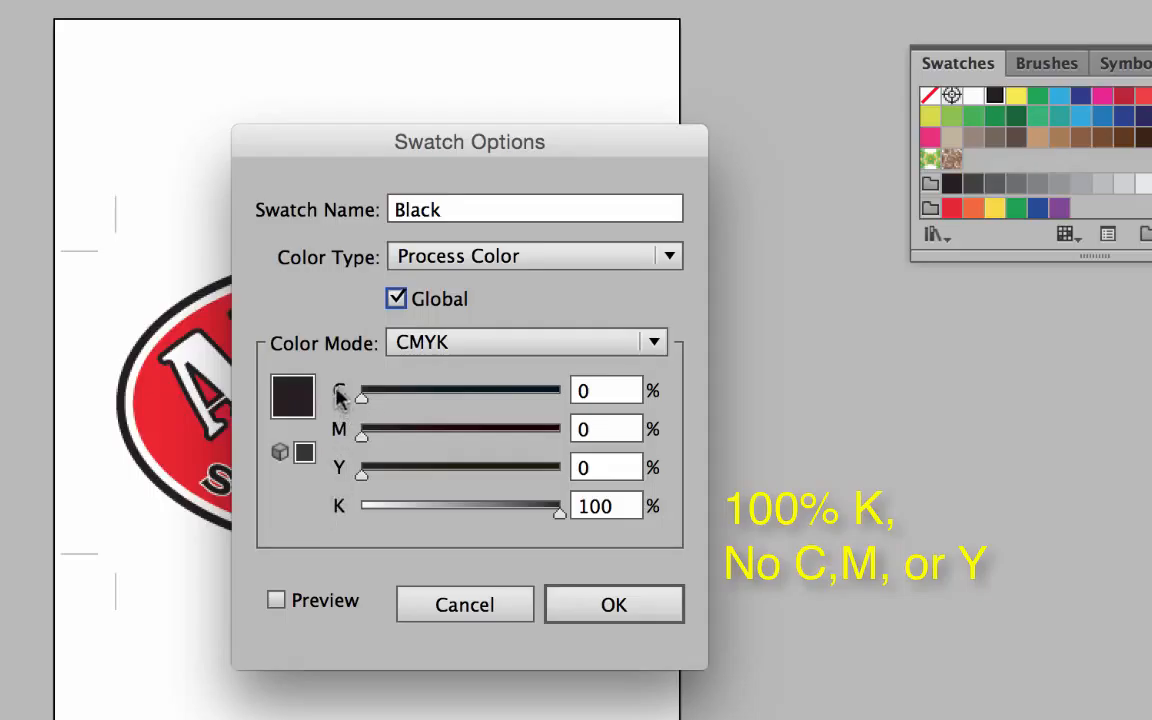
{"action": "left_click", "coordinate": [616, 606]}
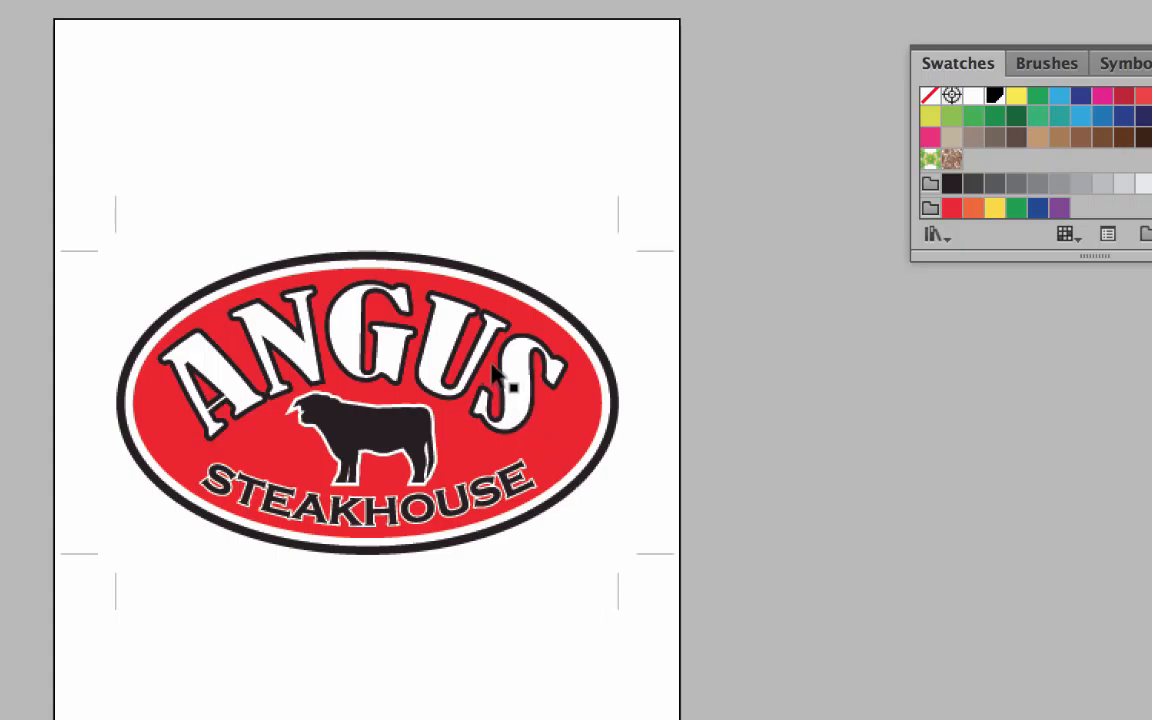
Step: Enlarge the logo to 150% and check the fill and stroke settings of the crop marks around it
{"action": "key", "text": "super+="}
{"action": "key", "text": "super+="}
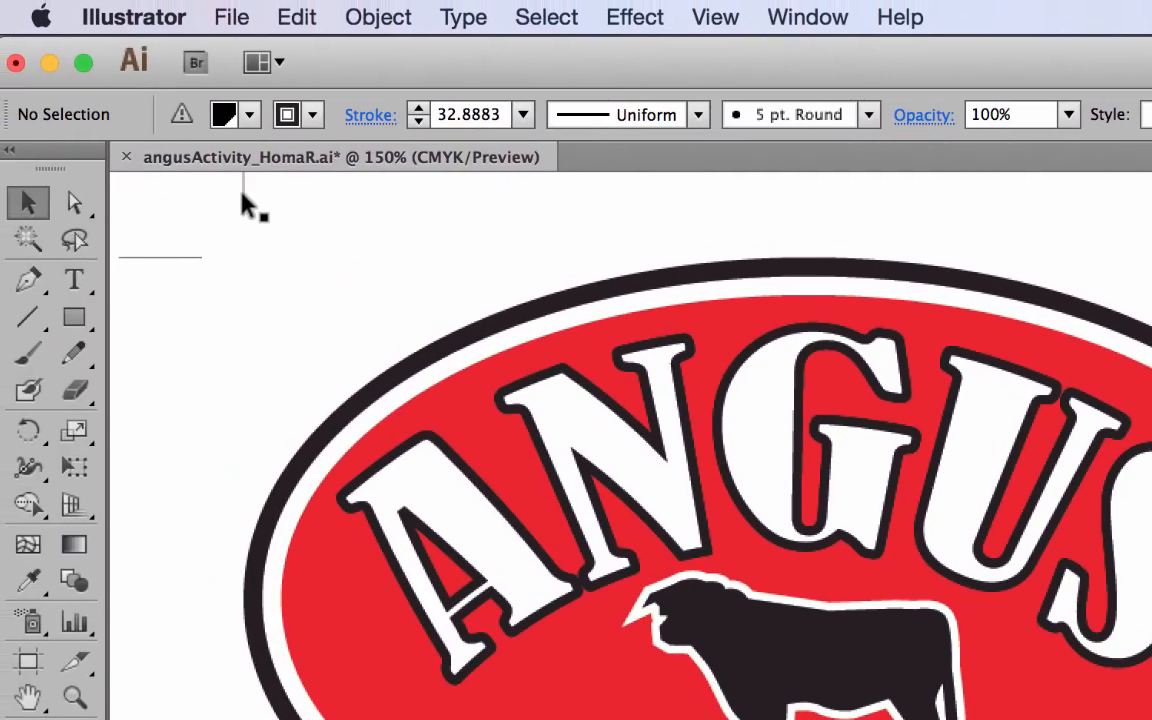
{"action": "left_click", "coordinate": [49, 114]}
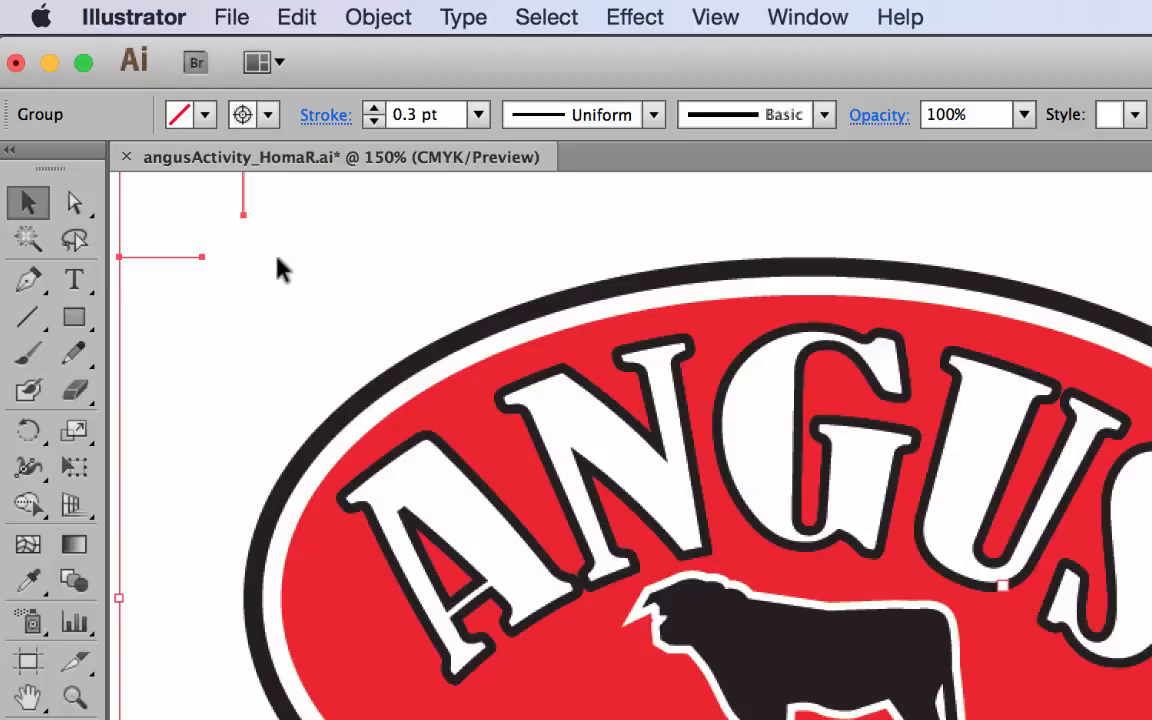
{"action": "left_click", "coordinate": [309, 224]}
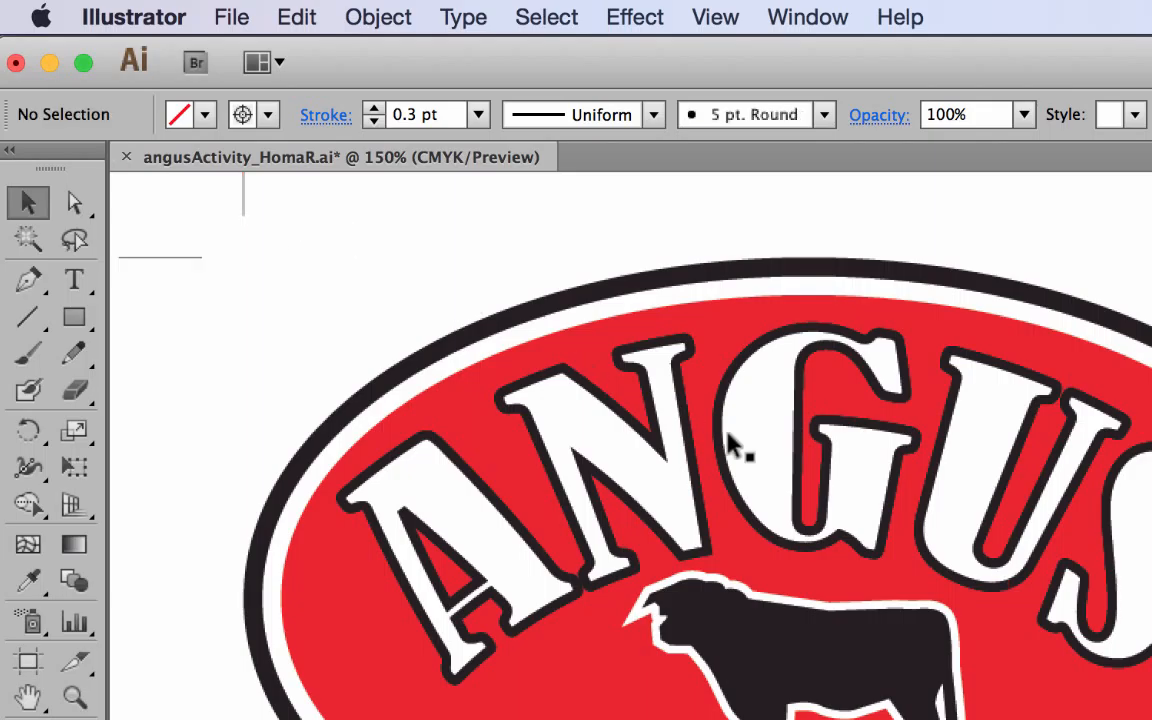
Step: Select every object sharing the ANGUS lettering's stroke color and apply the global Black swatch to their strokes
{"action": "left_click", "coordinate": [800, 420]}
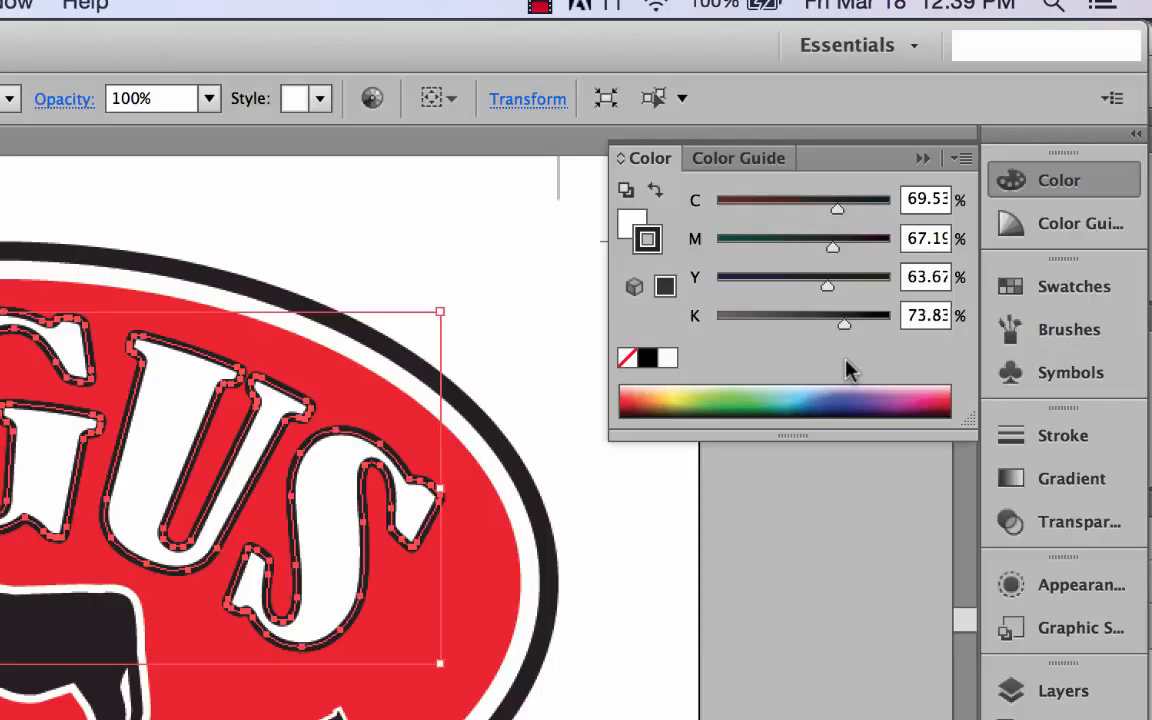
{"action": "left_click", "coordinate": [1055, 290]}
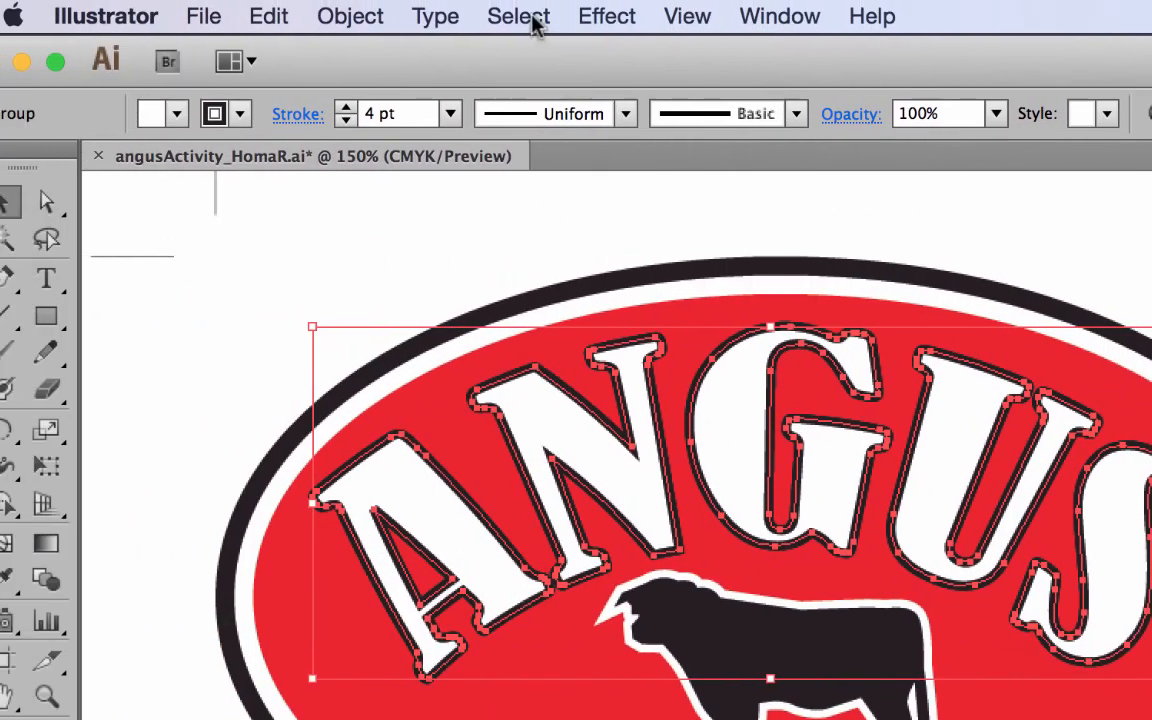
{"action": "left_click", "coordinate": [533, 18]}
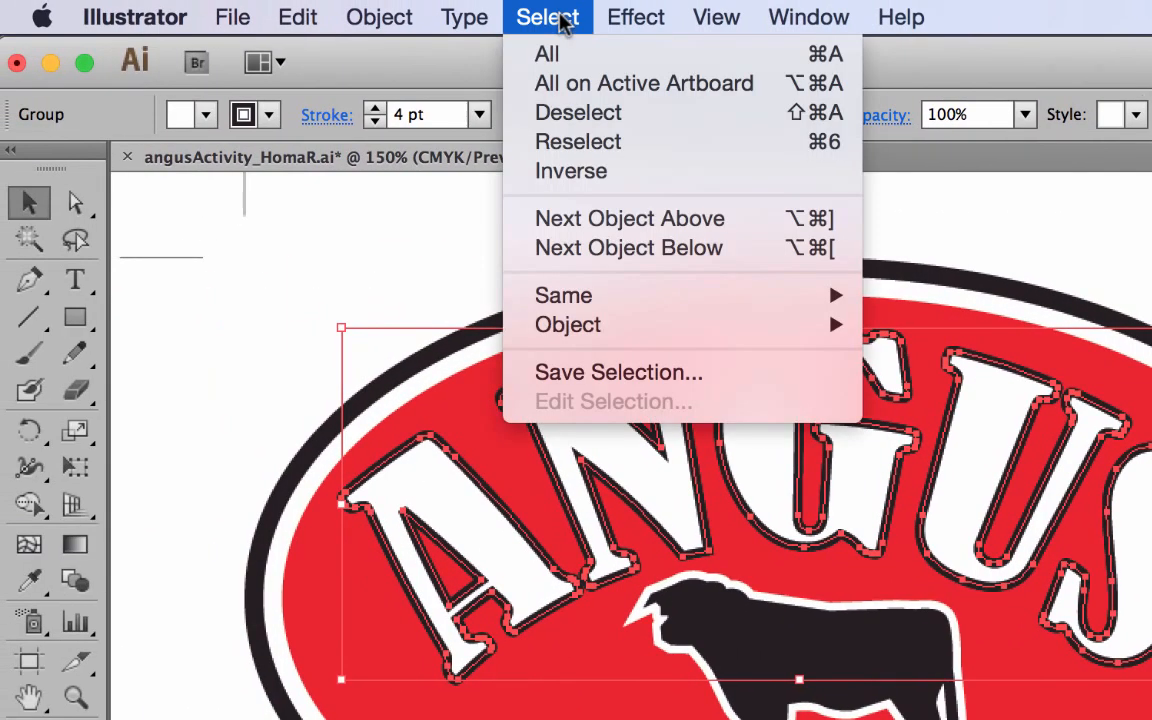
{"action": "mouse_move", "coordinate": [620, 301]}
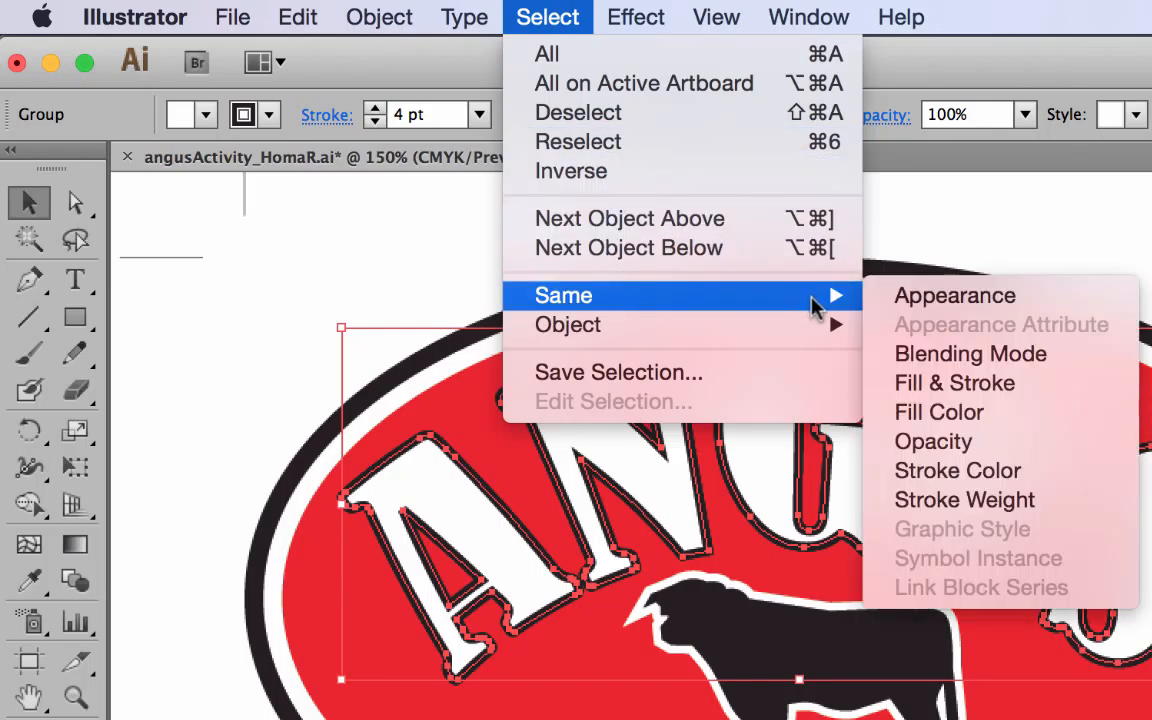
{"action": "left_click", "coordinate": [990, 470]}
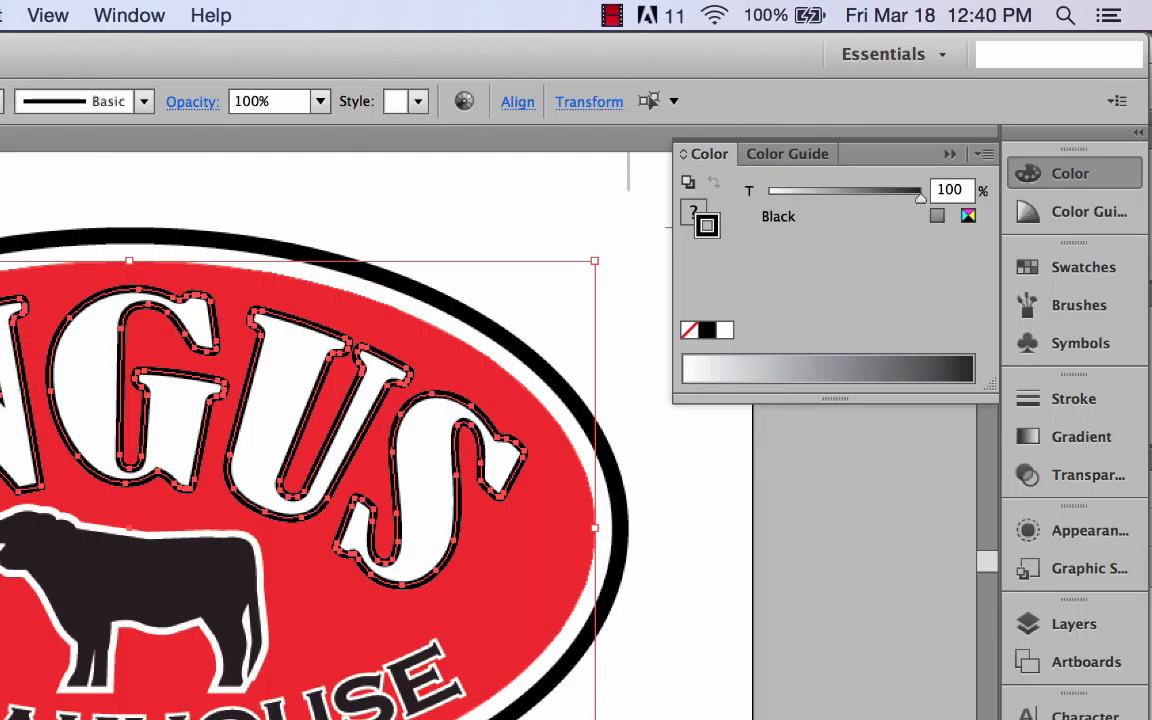
{"action": "left_click", "coordinate": [672, 705]}
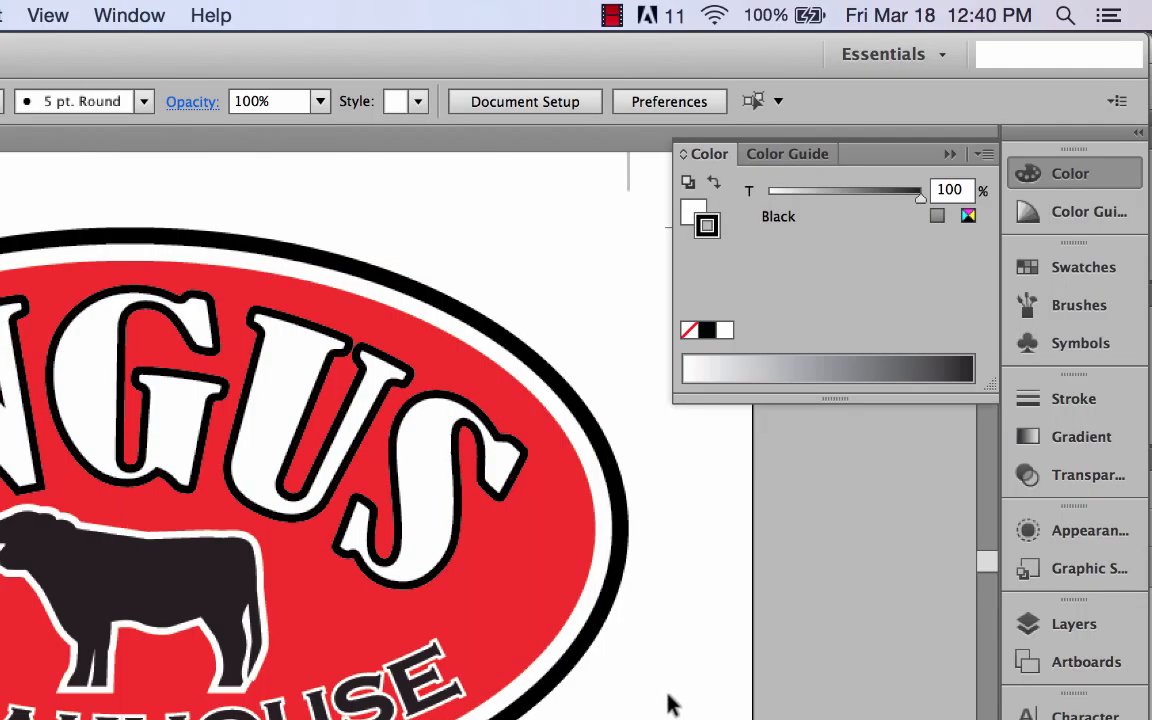
Step: Change the fill of the bull silhouette to the global Black swatch
{"action": "left_click", "coordinate": [140, 568]}
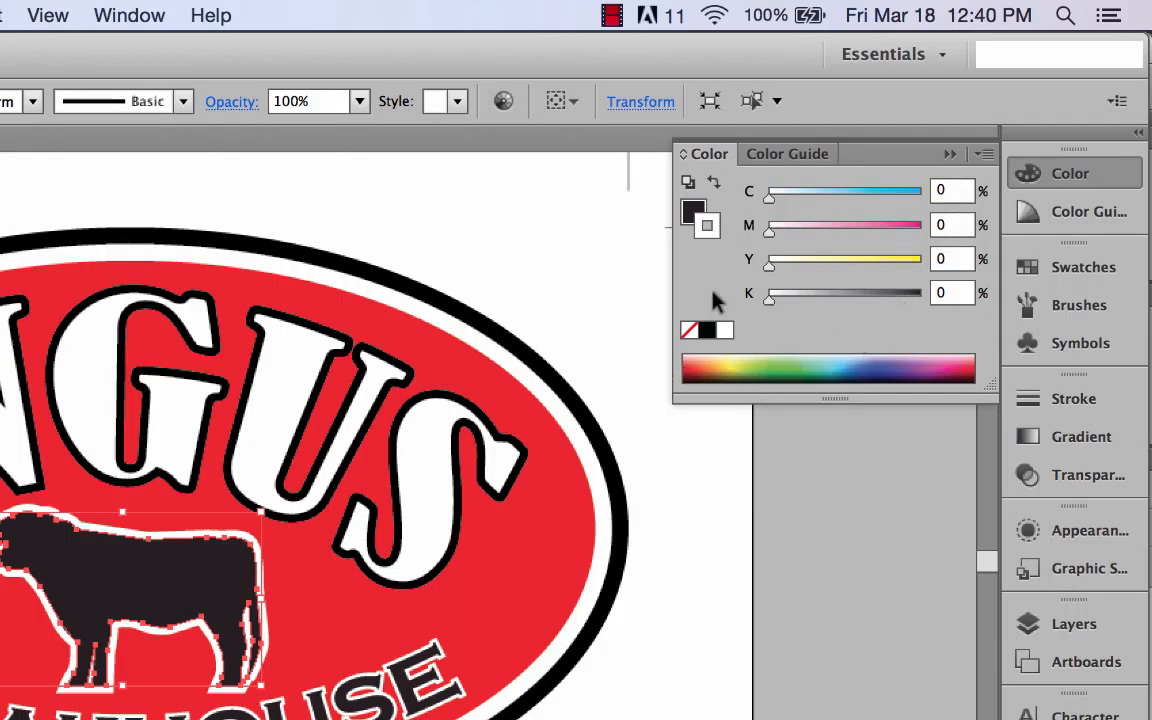
{"action": "left_click", "coordinate": [695, 211]}
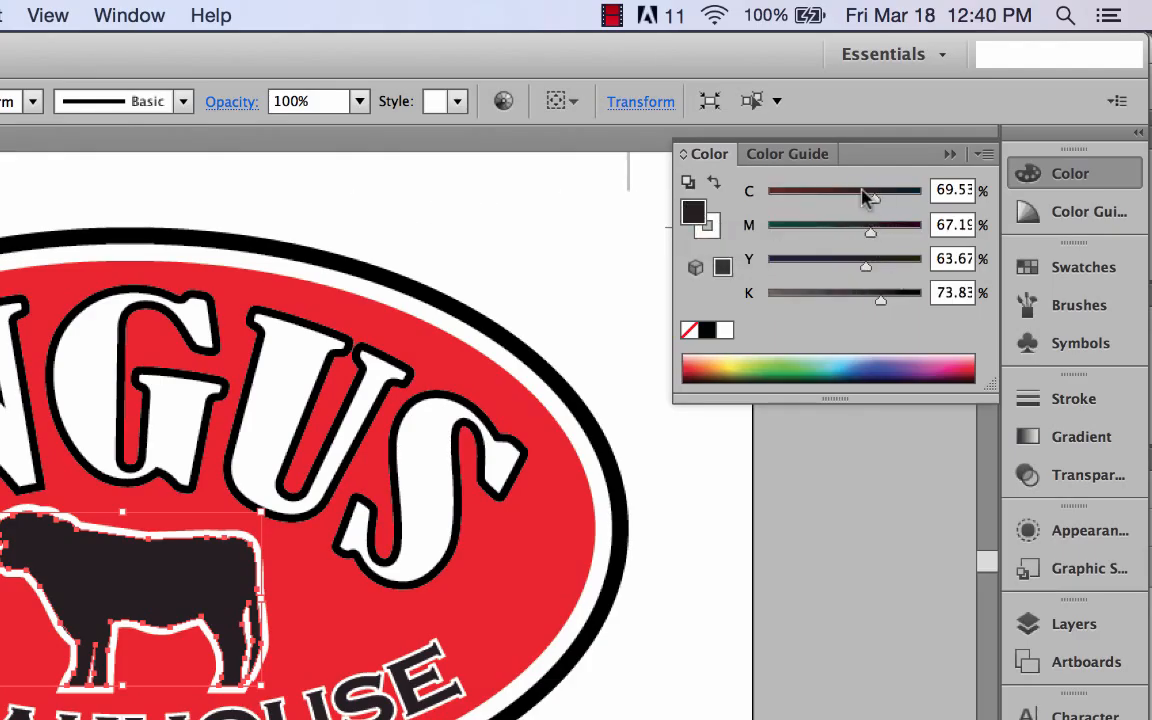
{"action": "left_click", "coordinate": [1072, 267]}
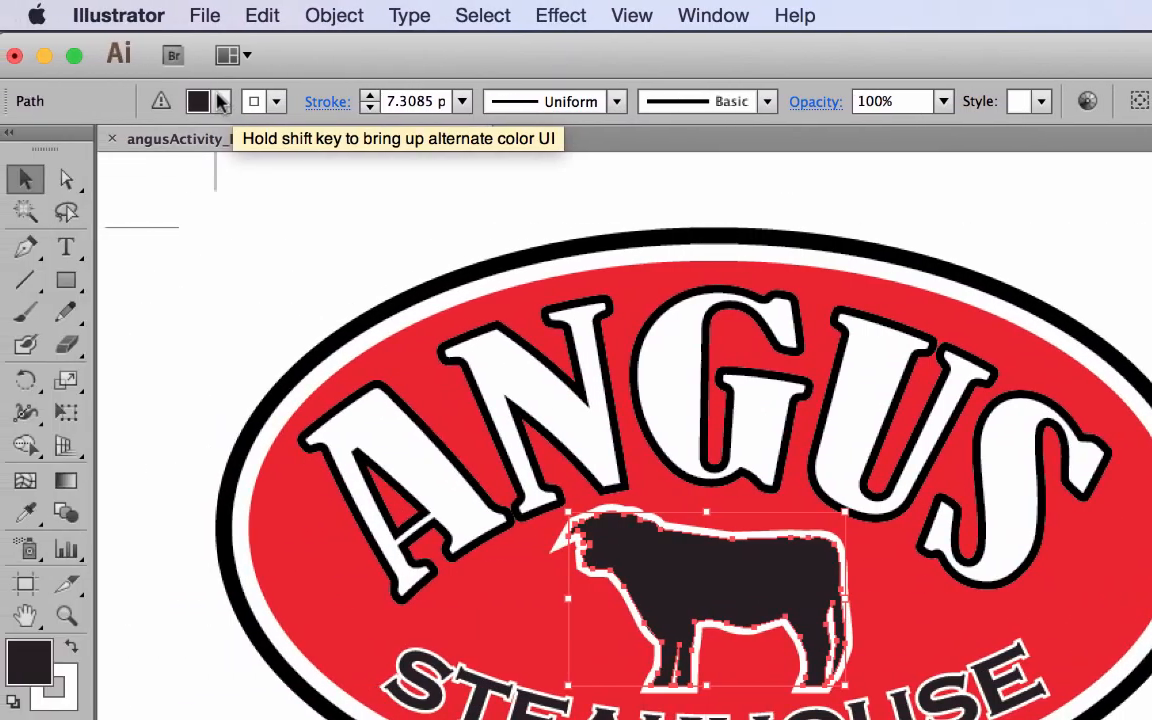
{"action": "left_click", "coordinate": [221, 101]}
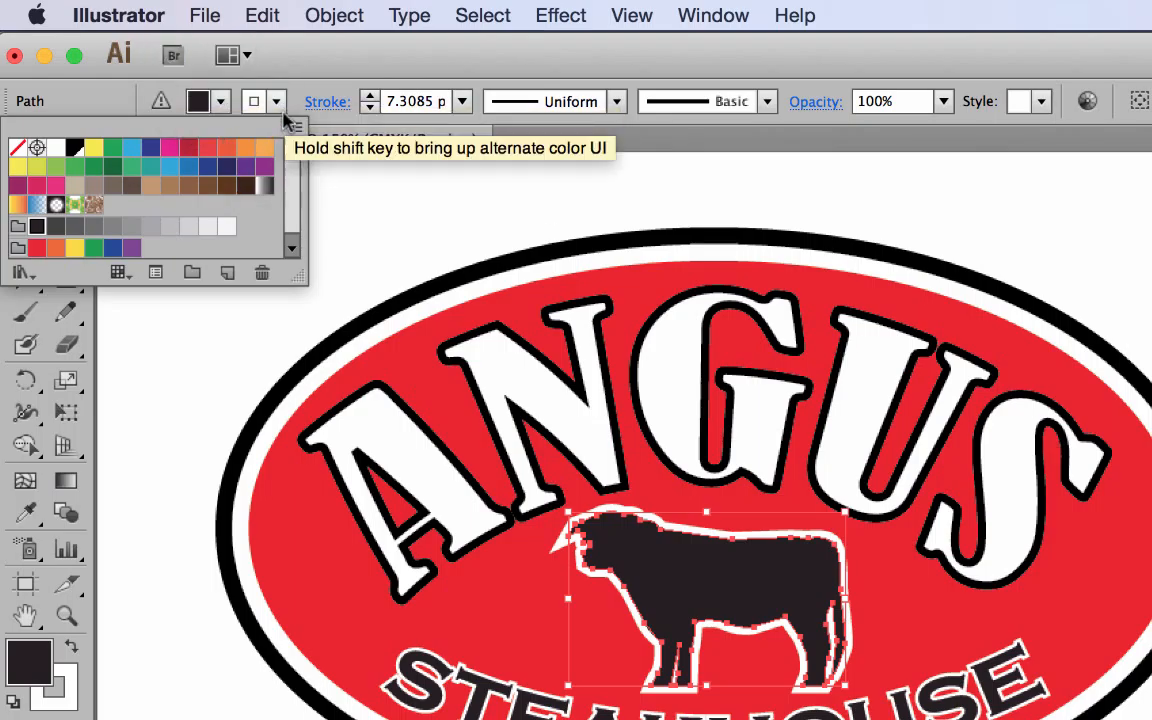
{"action": "left_click", "coordinate": [75, 149]}
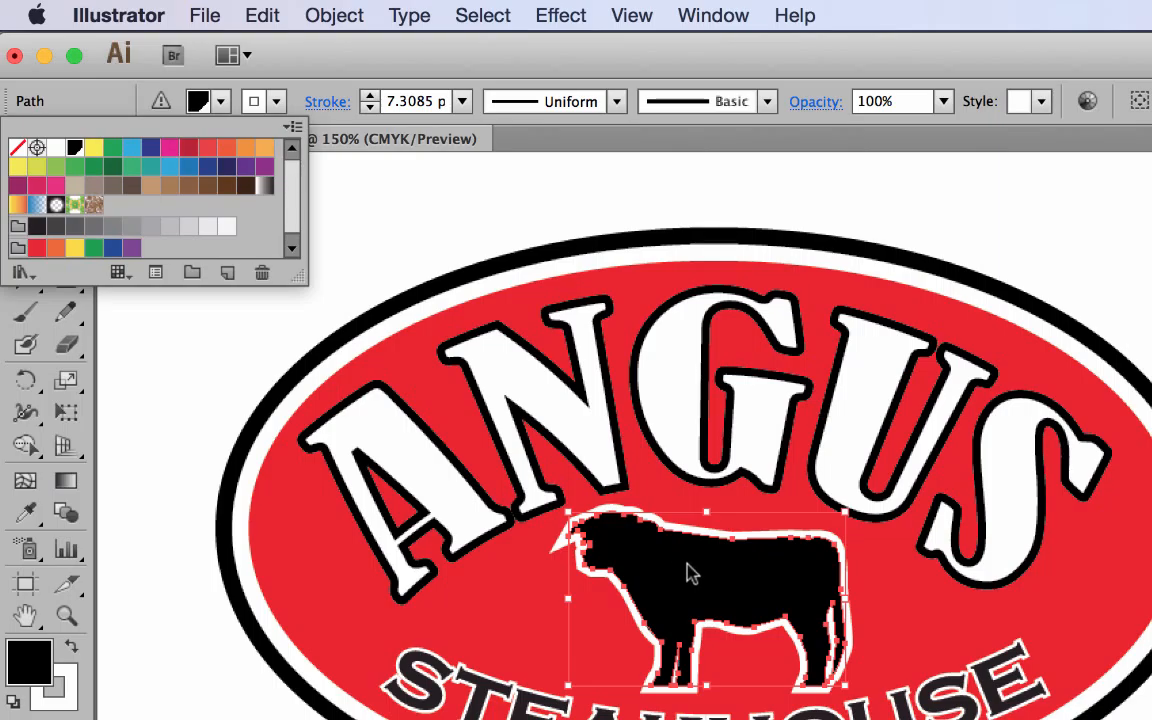
{"action": "left_click", "coordinate": [1142, 710]}
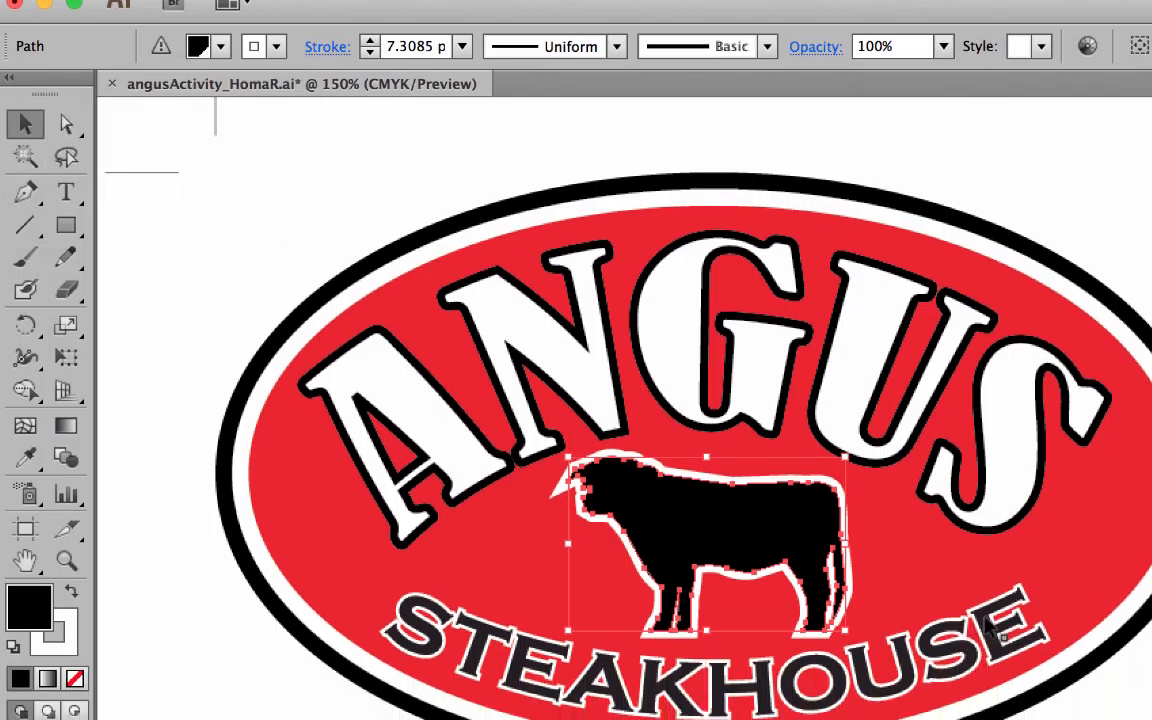
Step: Change the fill of the STEAKHOUSE lettering to the global Black swatch
{"action": "left_click", "coordinate": [986, 672]}
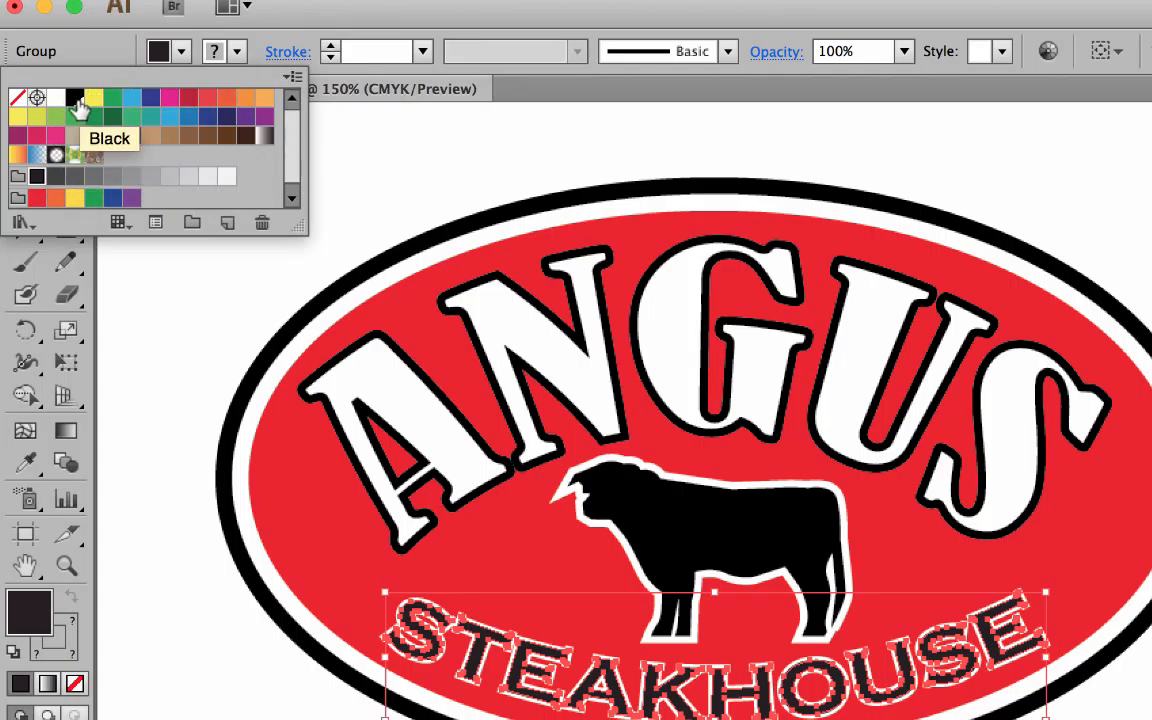
{"action": "left_click", "coordinate": [77, 104]}
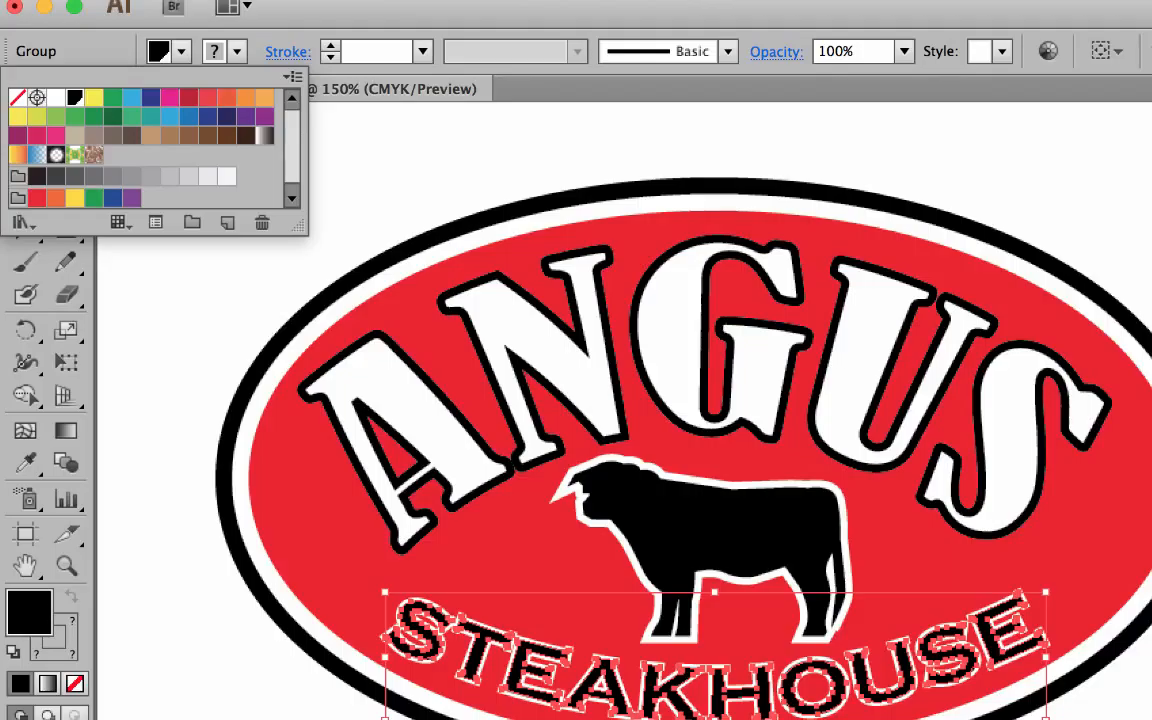
{"action": "key", "text": "Escape"}
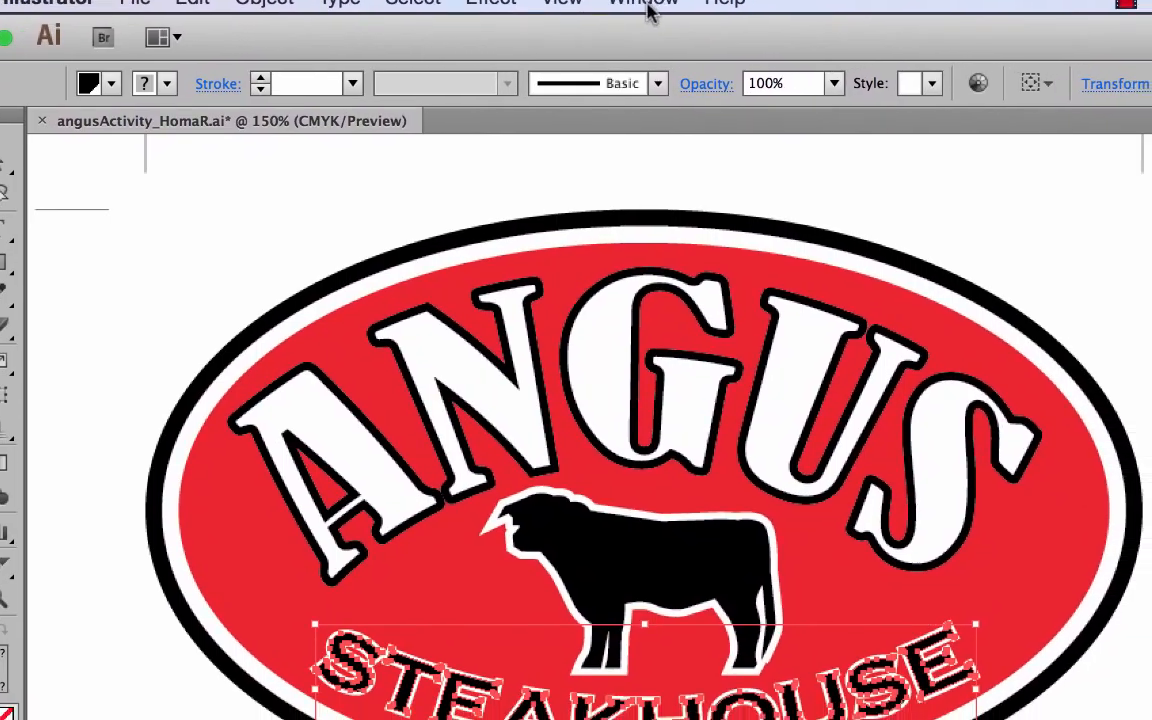
Step: Open the PANTONE+ Solid Uncoated swatch library and place it, resized to a shorter list, over the artwork
{"action": "left_click", "coordinate": [646, 10]}
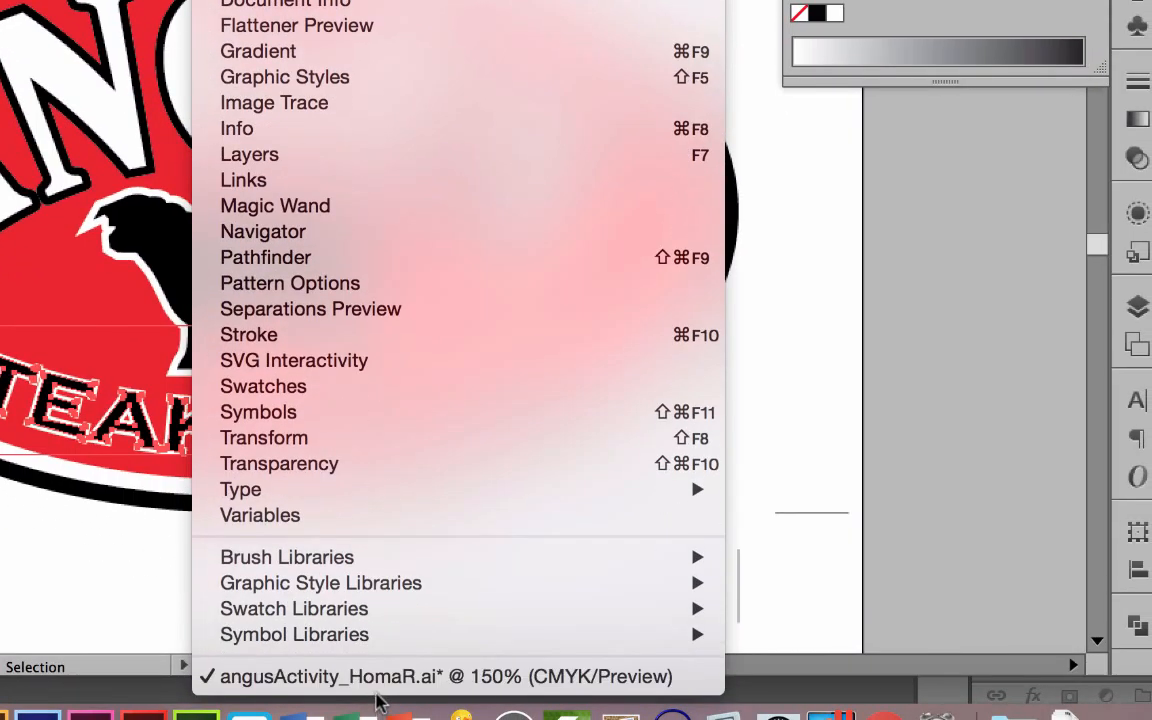
{"action": "mouse_move", "coordinate": [381, 612]}
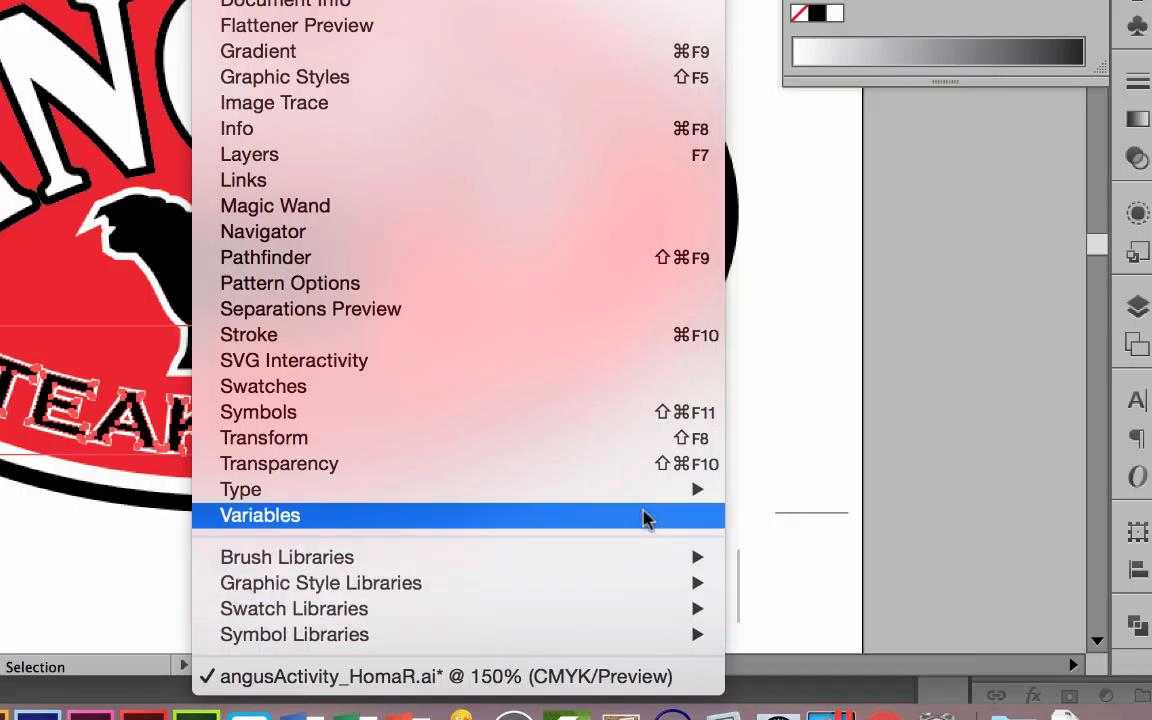
{"action": "mouse_move", "coordinate": [887, 144]}
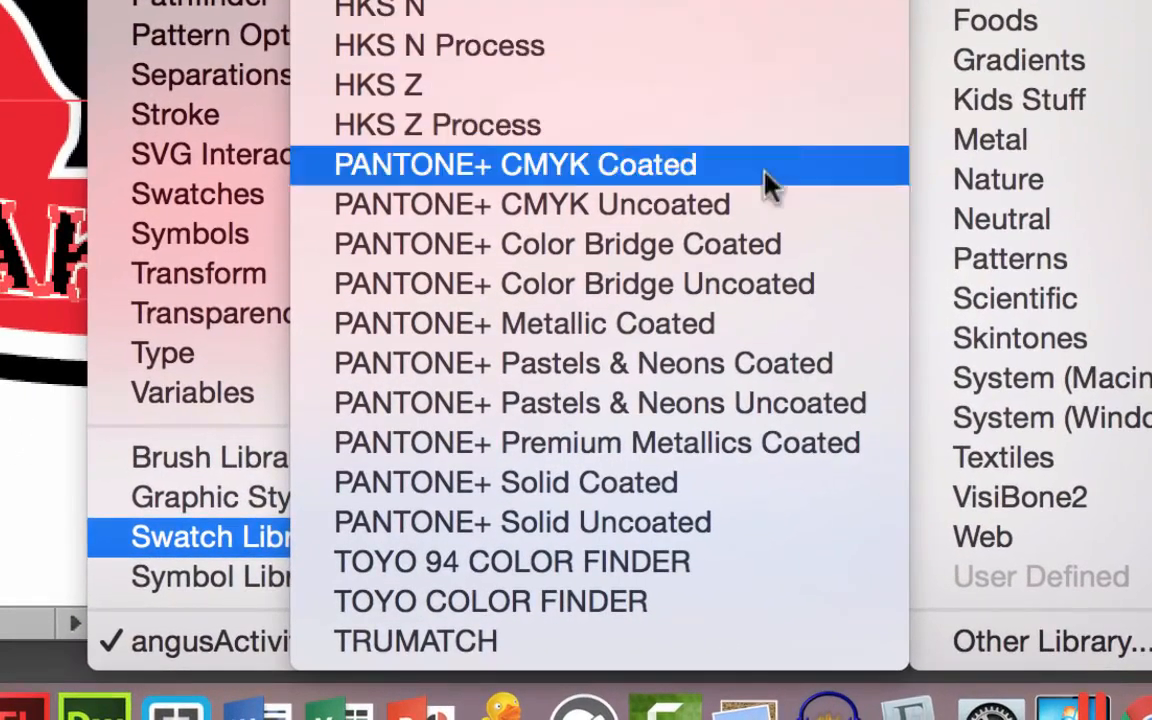
{"action": "left_click", "coordinate": [800, 540]}
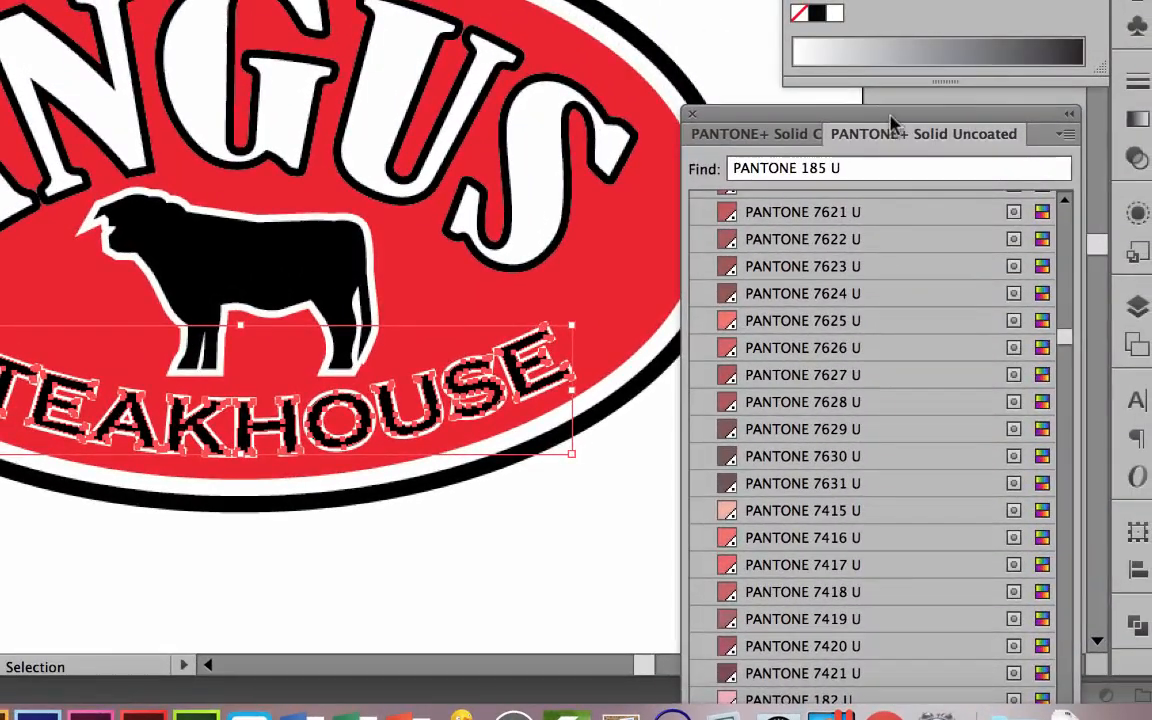
{"action": "left_click_drag", "start_coordinate": [893, 122], "coordinate": [184, 0]}
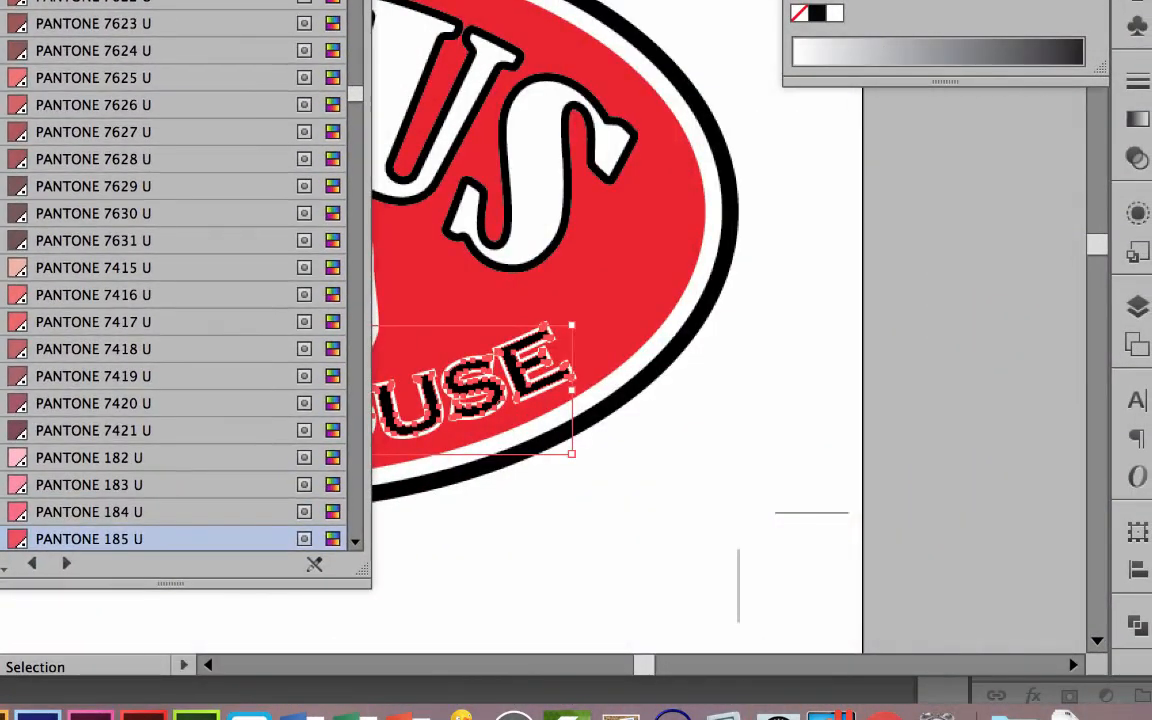
{"action": "left_click_drag", "start_coordinate": [367, 576], "coordinate": [373, 336]}
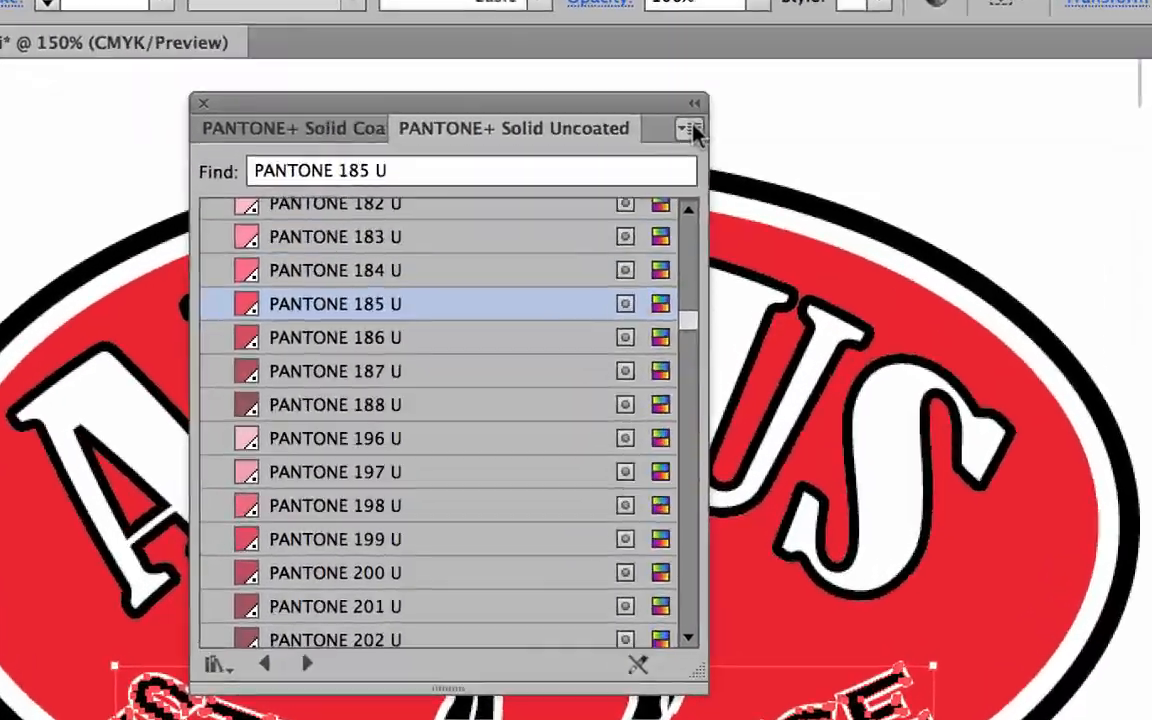
Step: Search the PANTONE+ Solid Uncoated library for color 185 and locate PANTONE 185 U in the list
{"action": "left_click", "coordinate": [689, 129]}
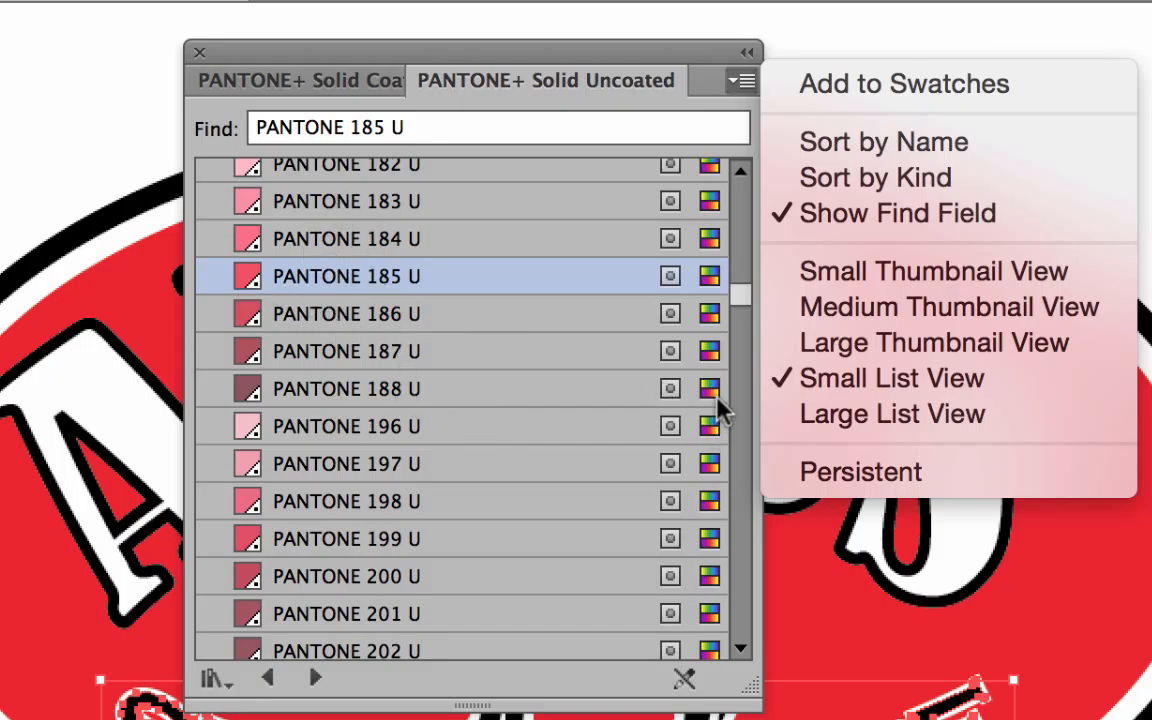
{"action": "left_click", "coordinate": [444, 137]}
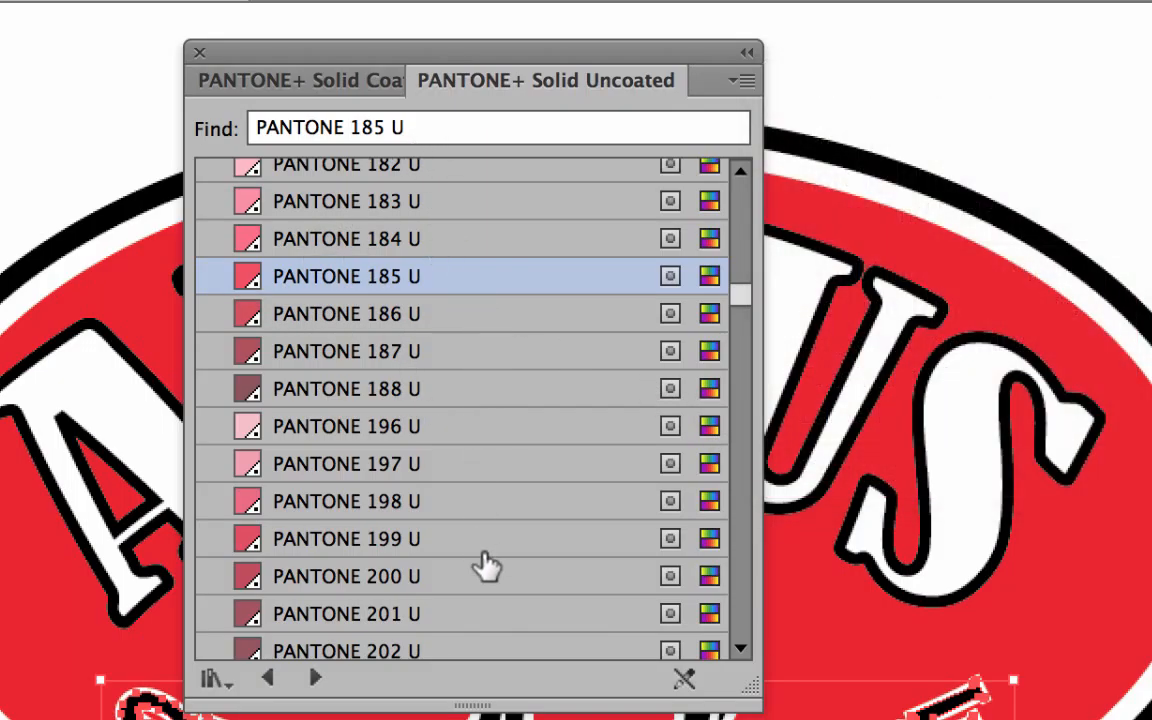
{"action": "left_click", "coordinate": [472, 127]}
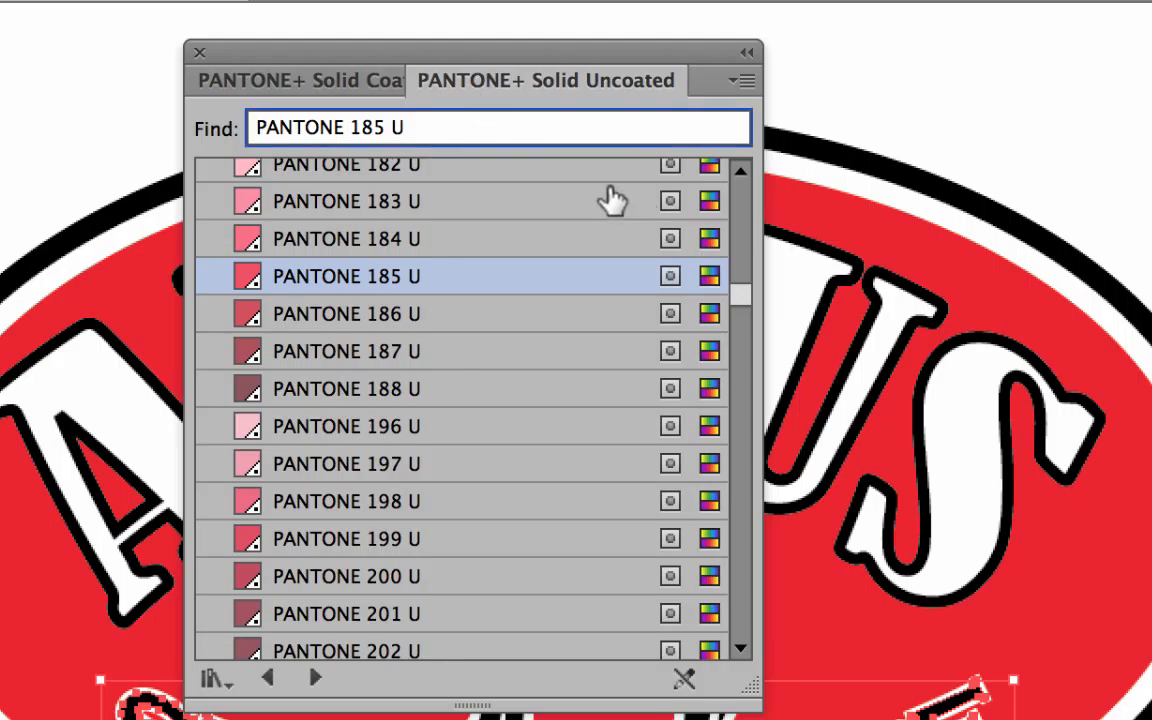
{"action": "type", "text": "185"}
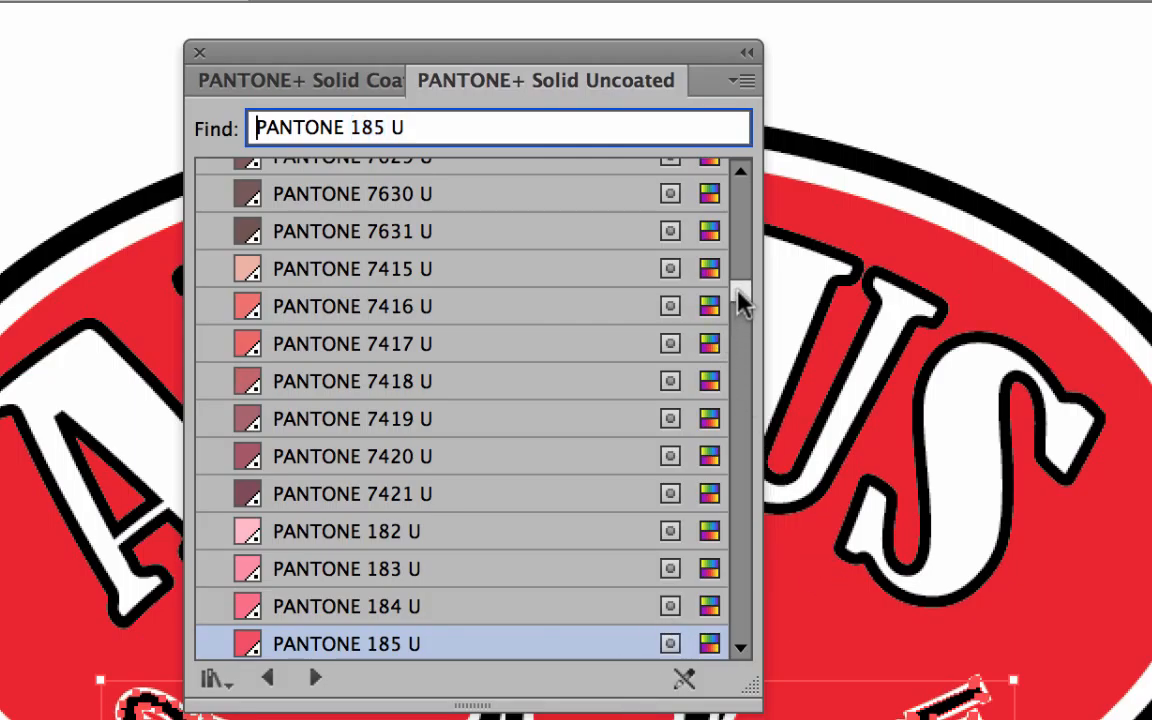
{"action": "scroll", "coordinate": [740, 300], "scroll_direction": "down", "scroll_amount": 8}
{"action": "scroll", "coordinate": [740, 300], "scroll_direction": "up", "scroll_amount": 8}
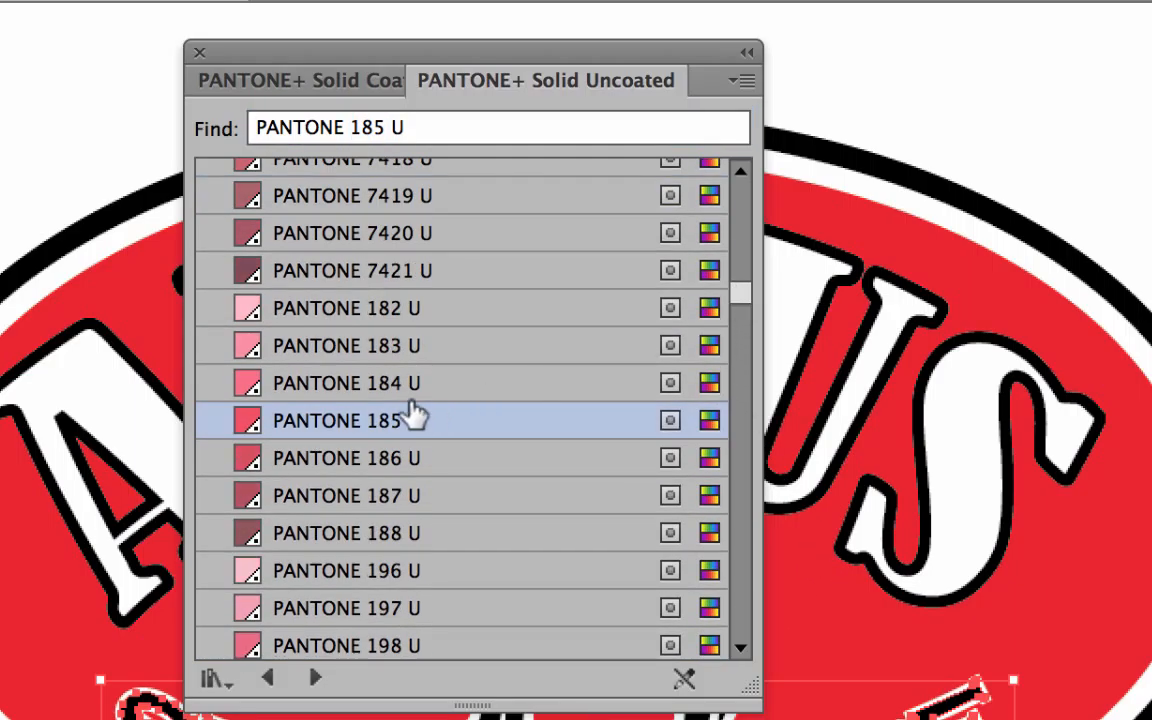
{"action": "left_click", "coordinate": [308, 421]}
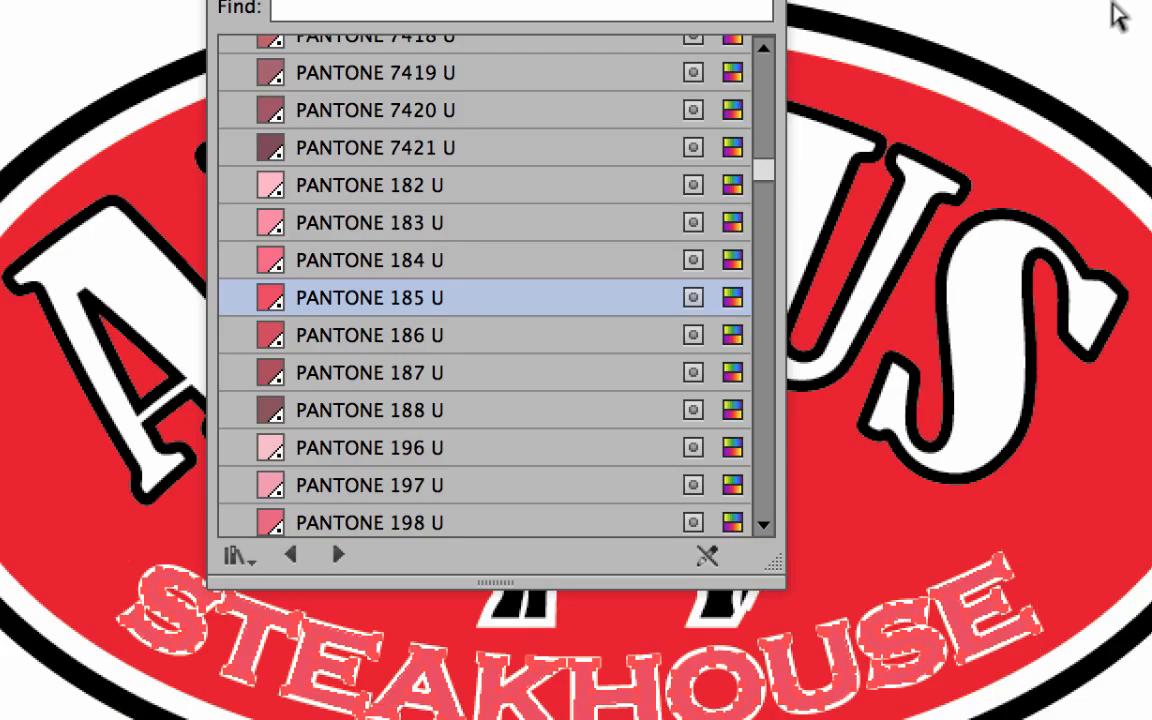
{"action": "key", "text": "super+z"}
{"action": "key", "text": "super+z"}
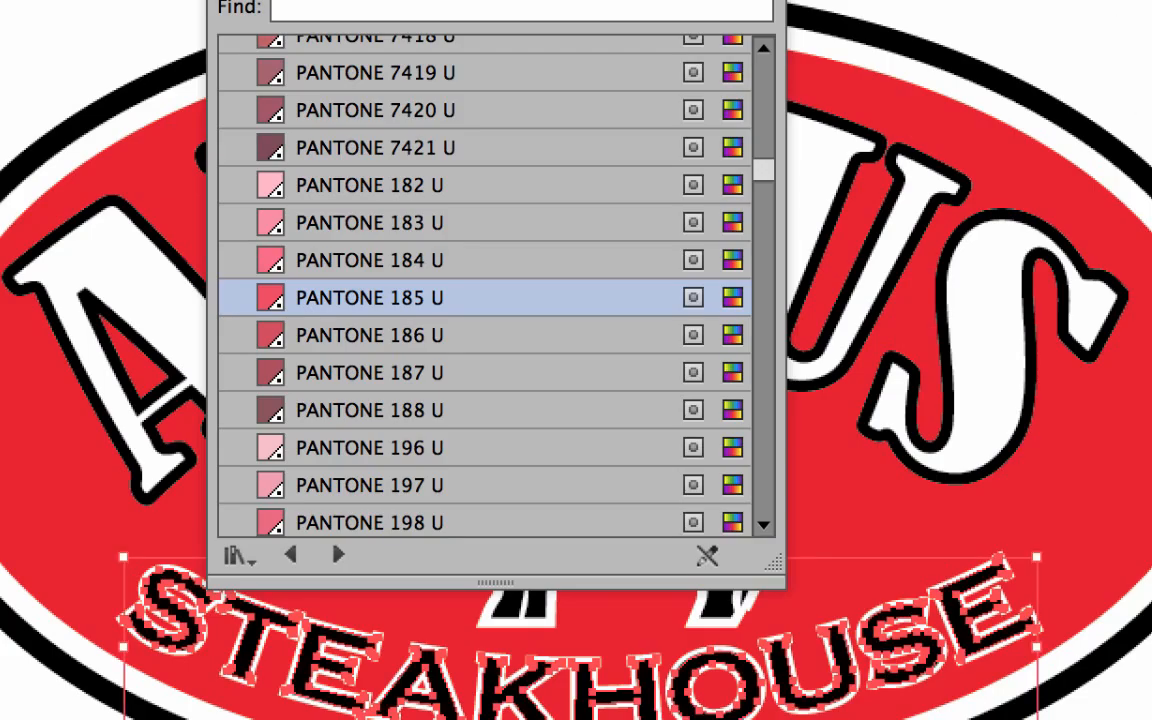
Step: With nothing selected, add PANTONE 185 U to the document swatches and close the PANTONE library
{"action": "key", "text": "super+shift+a"}
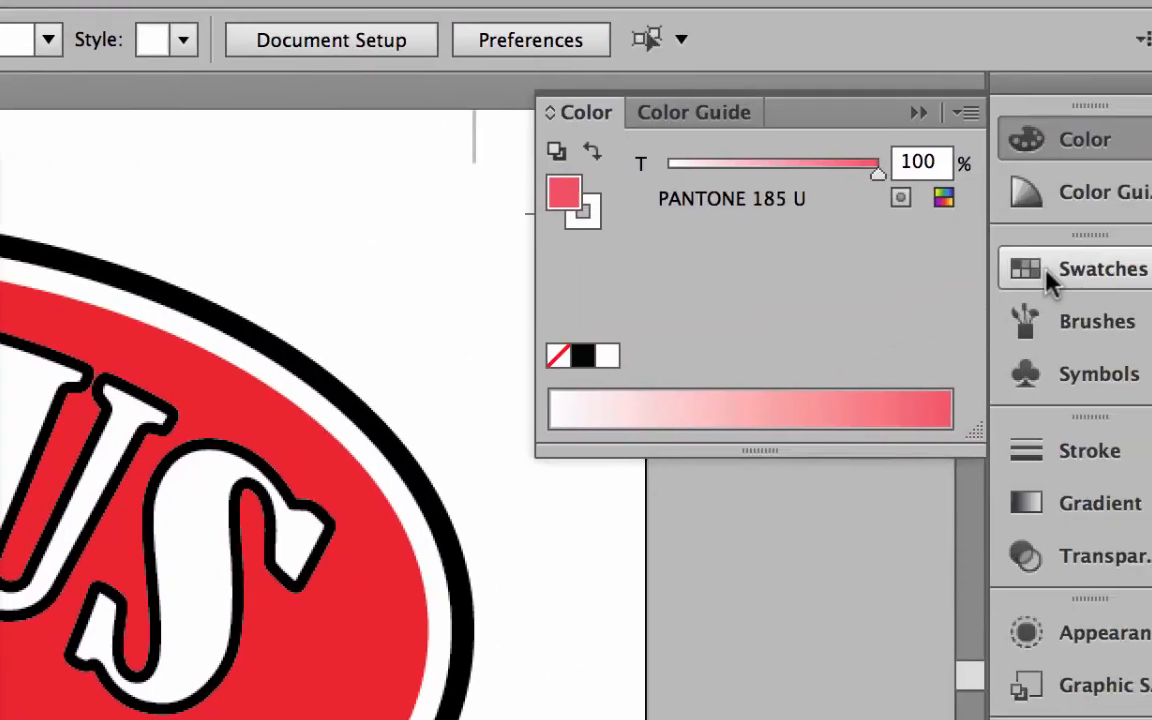
{"action": "left_click", "coordinate": [975, 268]}
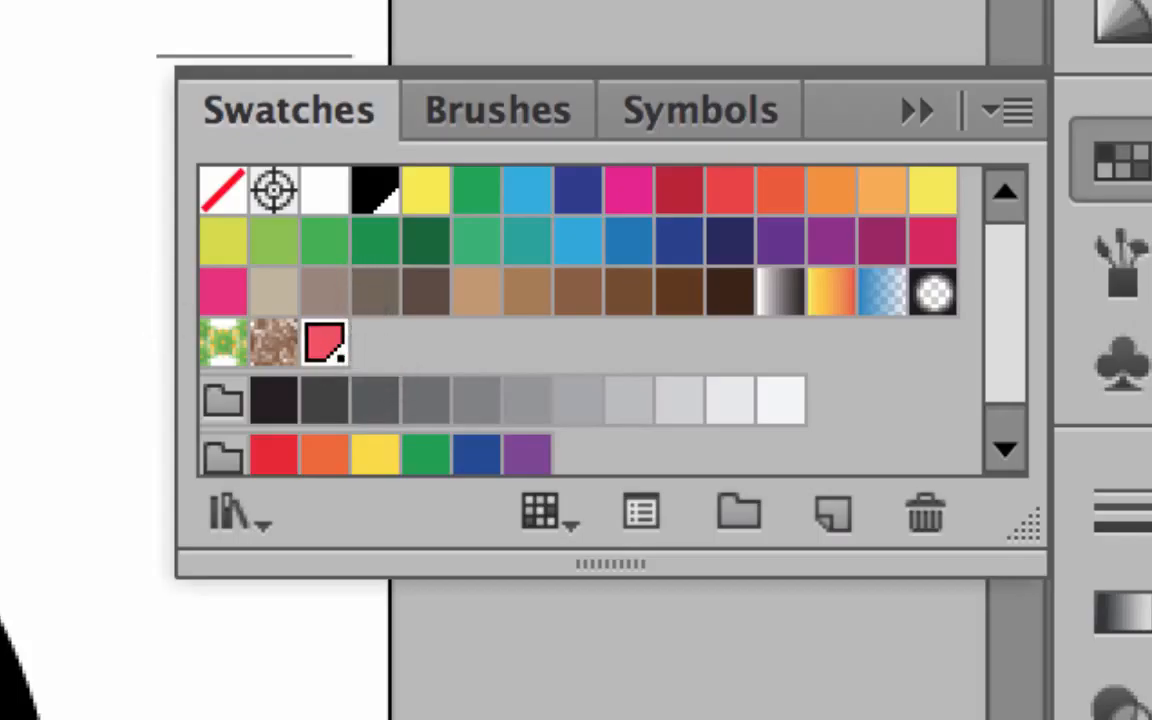
{"action": "left_click_drag", "start_coordinate": [0, 400], "coordinate": [789, 647]}
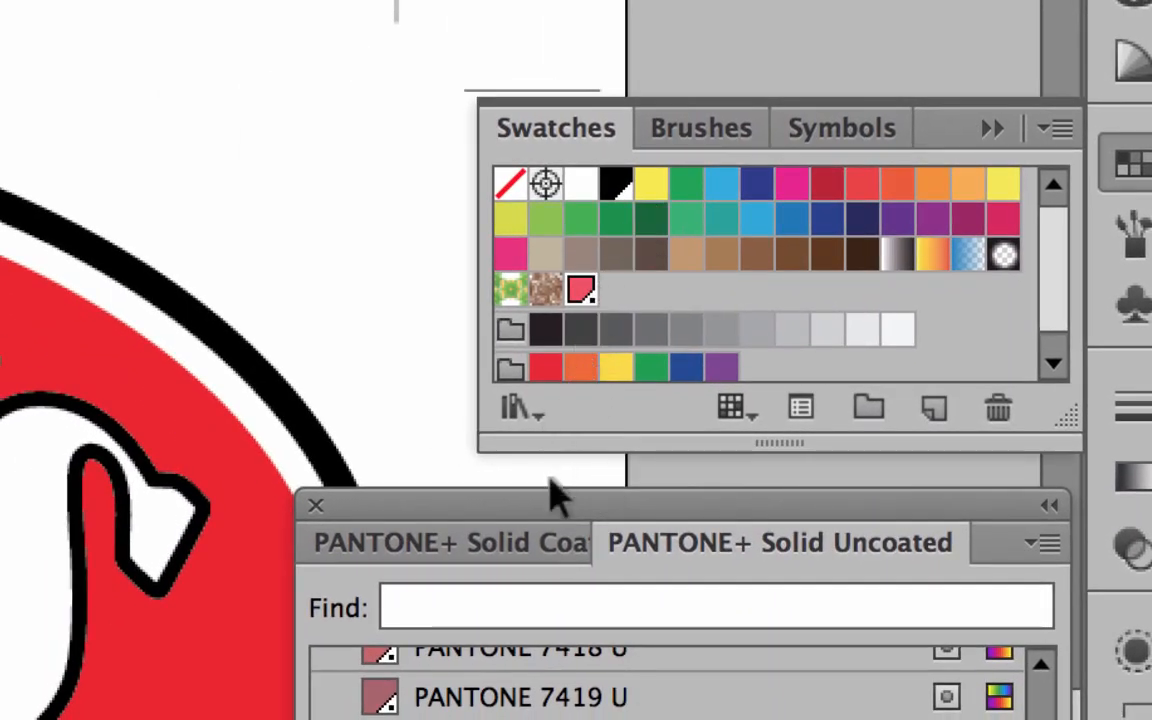
{"action": "left_click", "coordinate": [318, 506]}
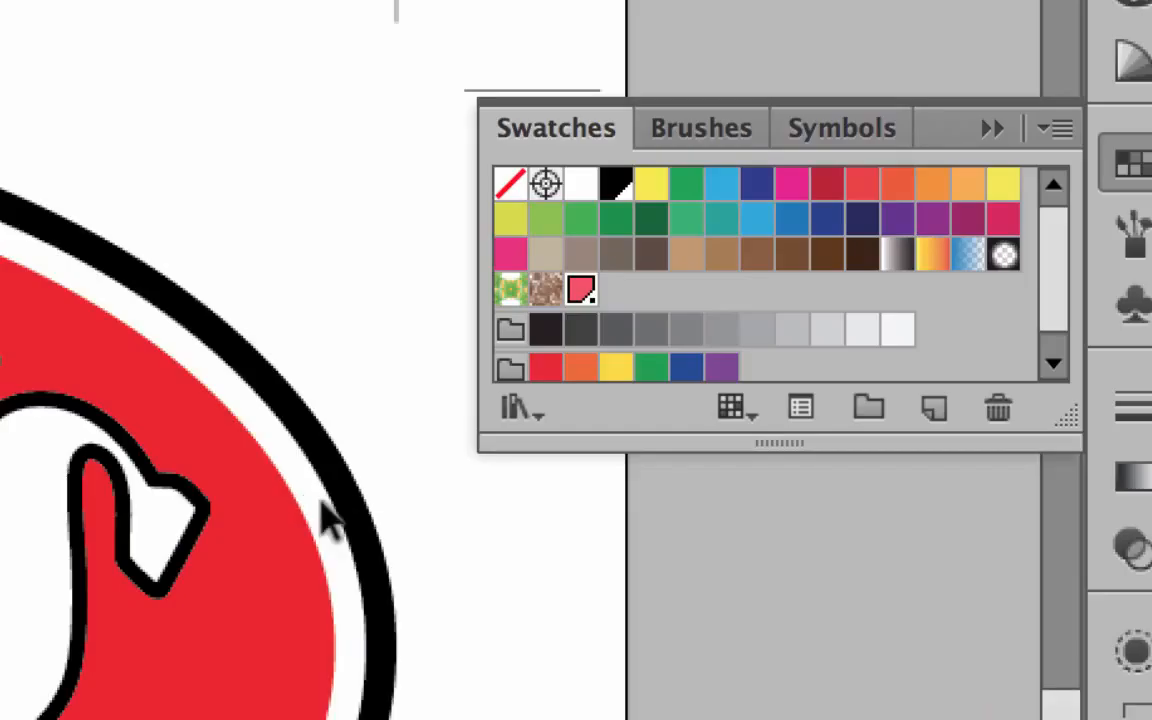
Step: Fill the red oval behind the lettering with the PANTONE 185 U spot swatch and deselect it
{"action": "left_click", "coordinate": [255, 688]}
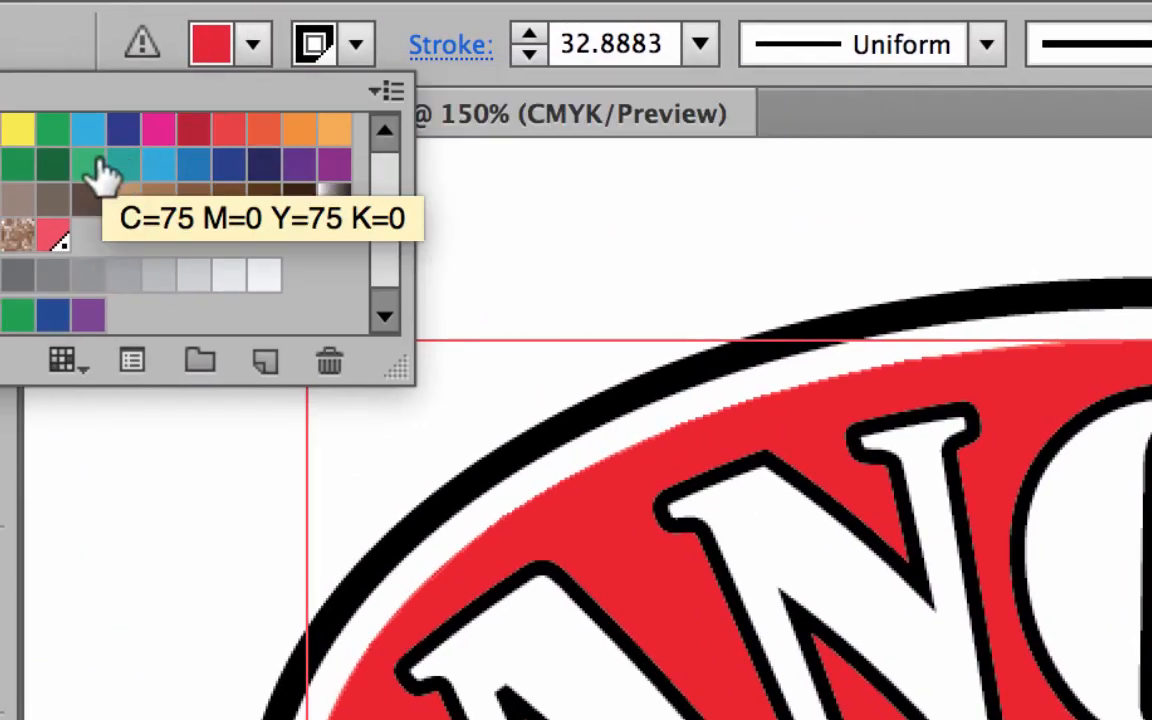
{"action": "left_click", "coordinate": [52, 236]}
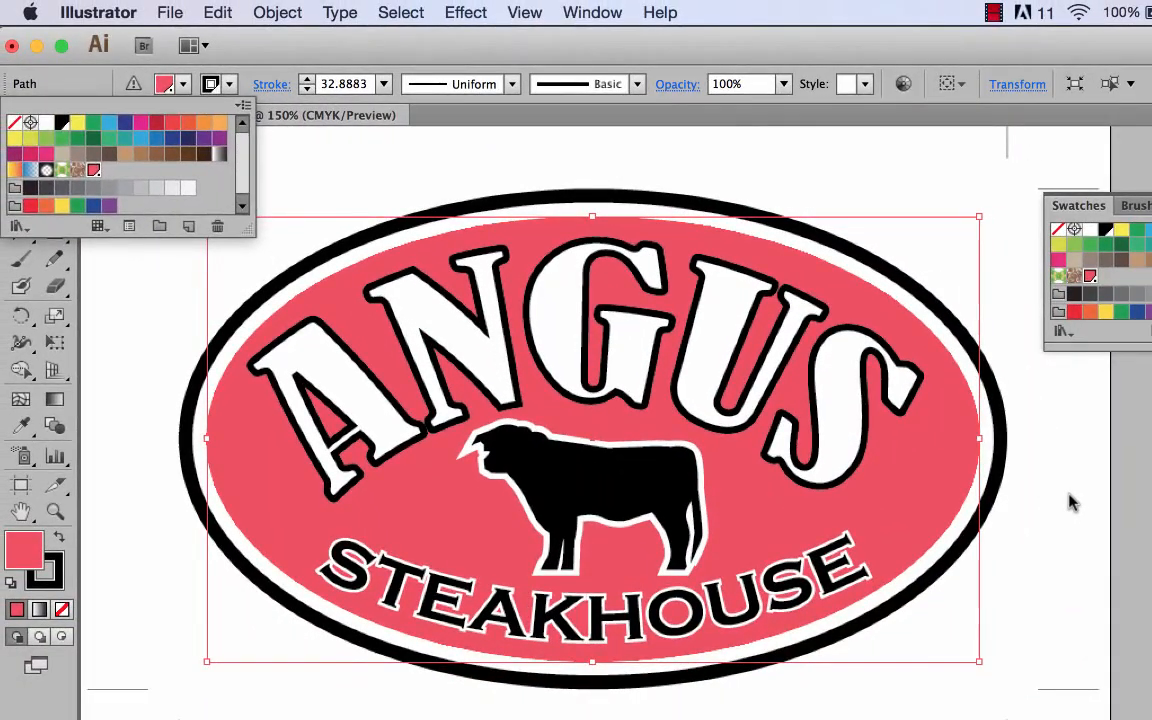
{"action": "left_click", "coordinate": [1069, 501]}
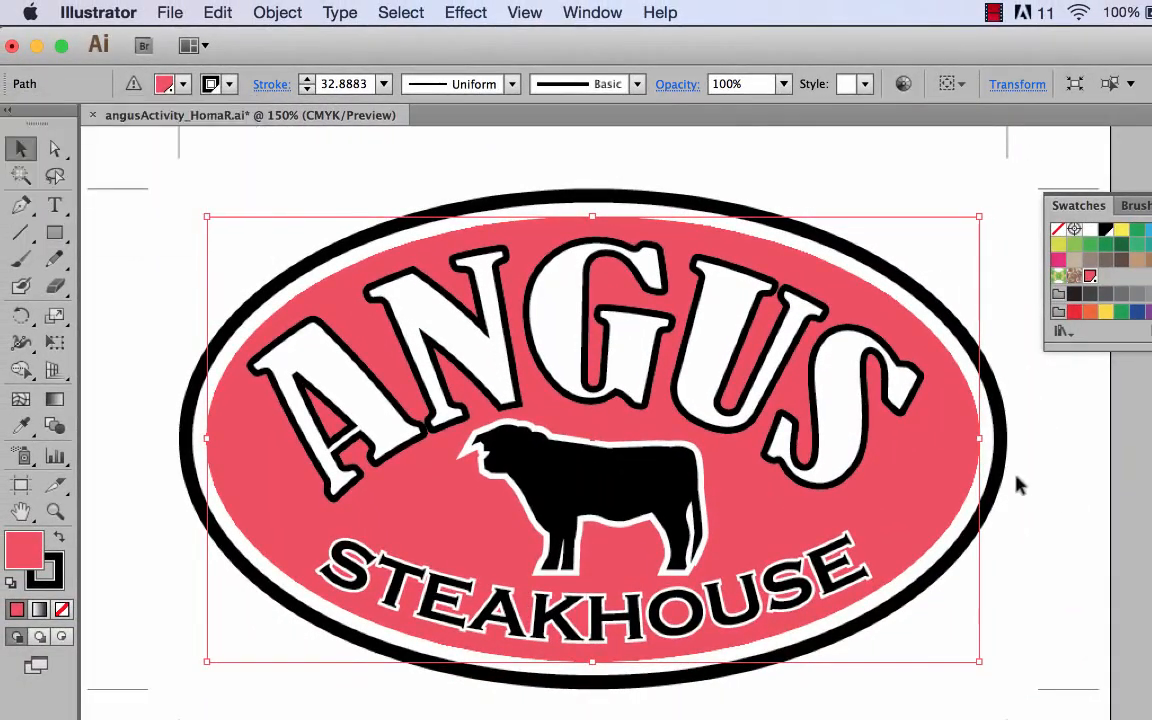
{"action": "scroll", "coordinate": [1026, 537], "scroll_direction": "down", "scroll_amount": 1}
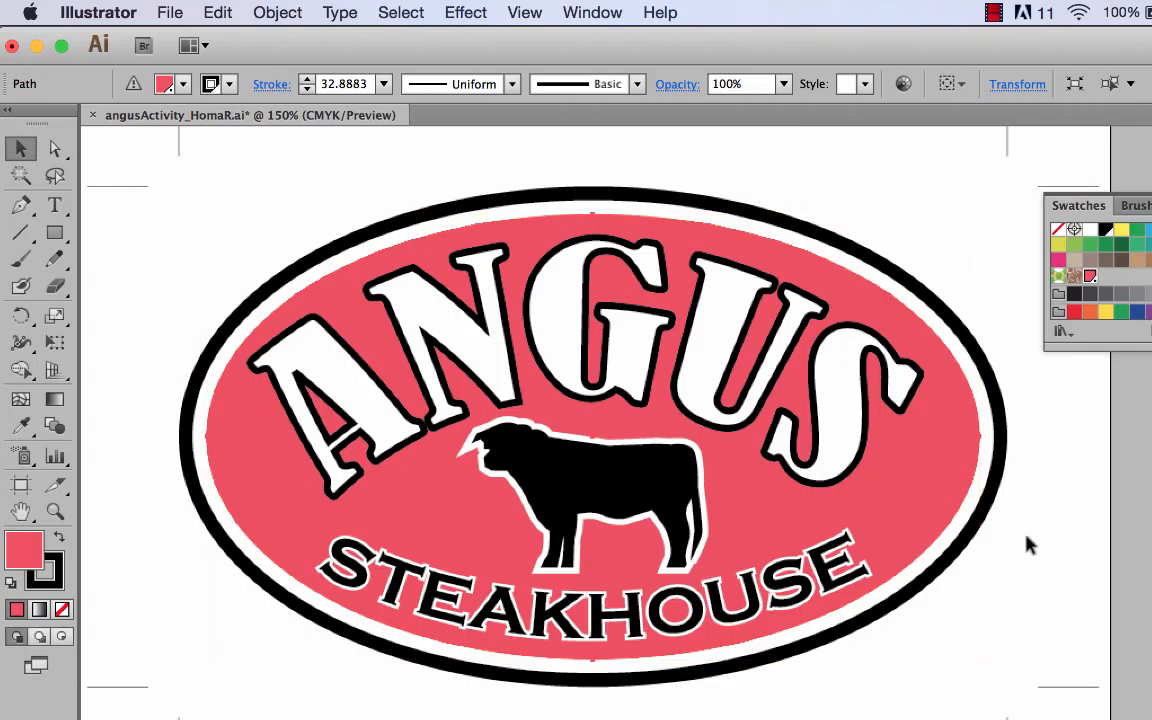
{"action": "left_click", "coordinate": [1050, 530]}
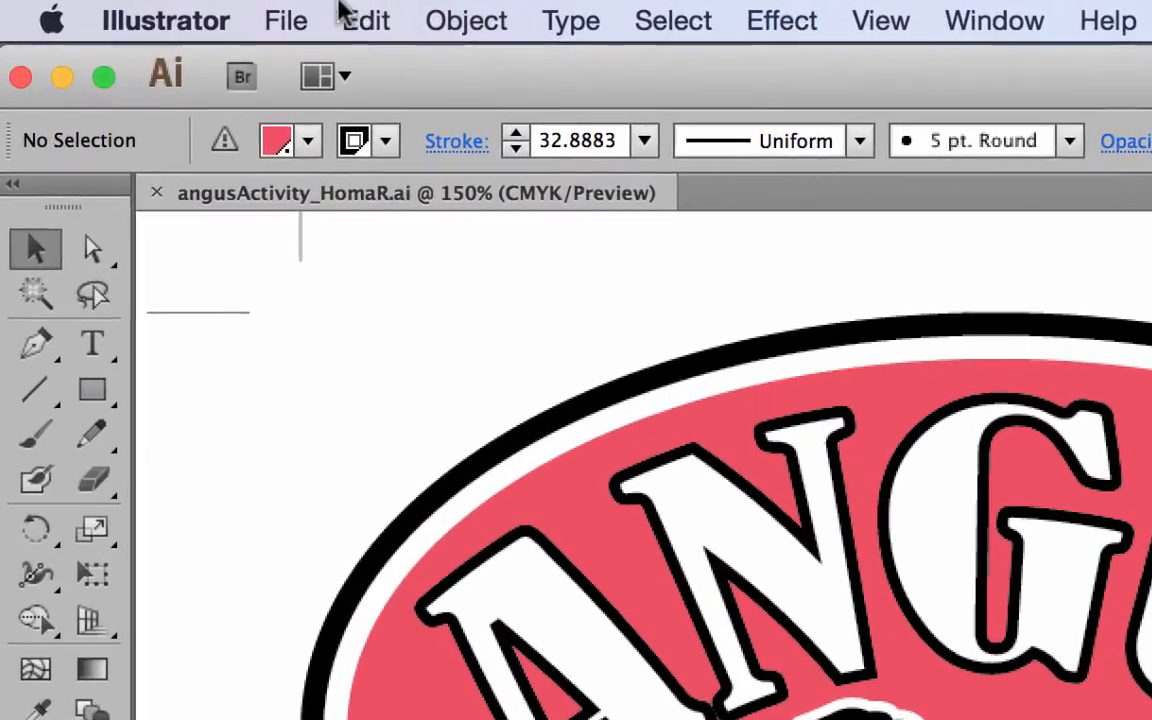
Step: Check the print output settings with Adobe PostScript File as printer and Separations (Host-Based) as mode
{"action": "left_click", "coordinate": [172, 13]}
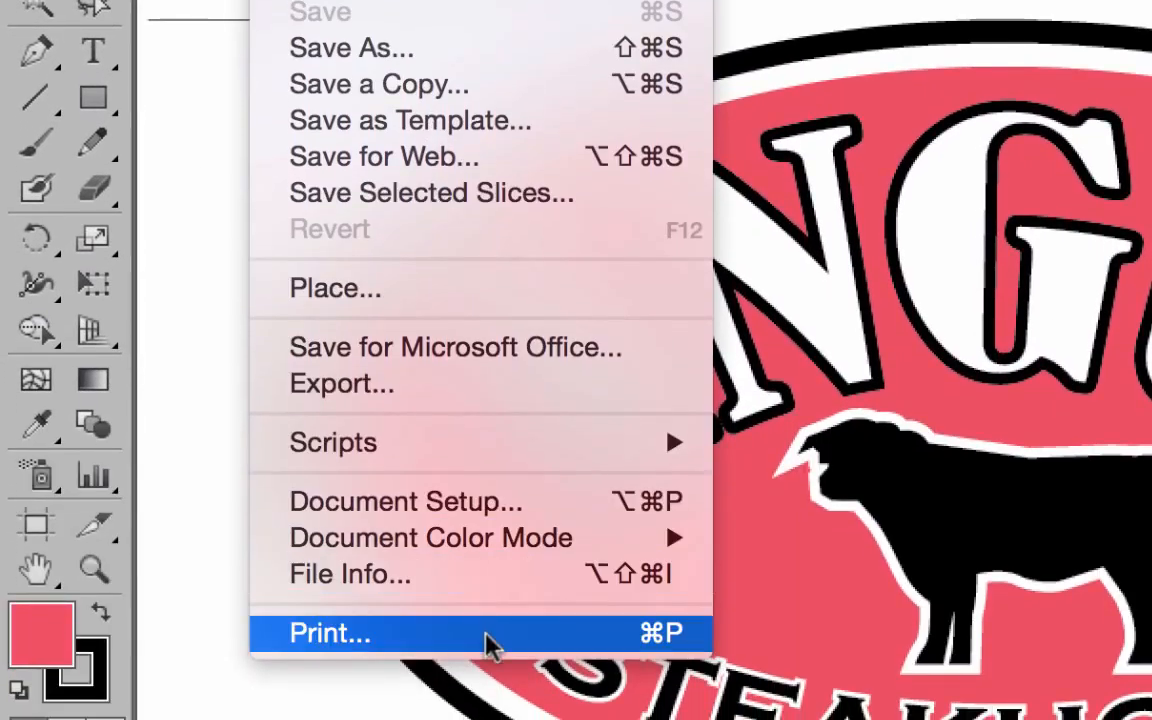
{"action": "left_click", "coordinate": [483, 646]}
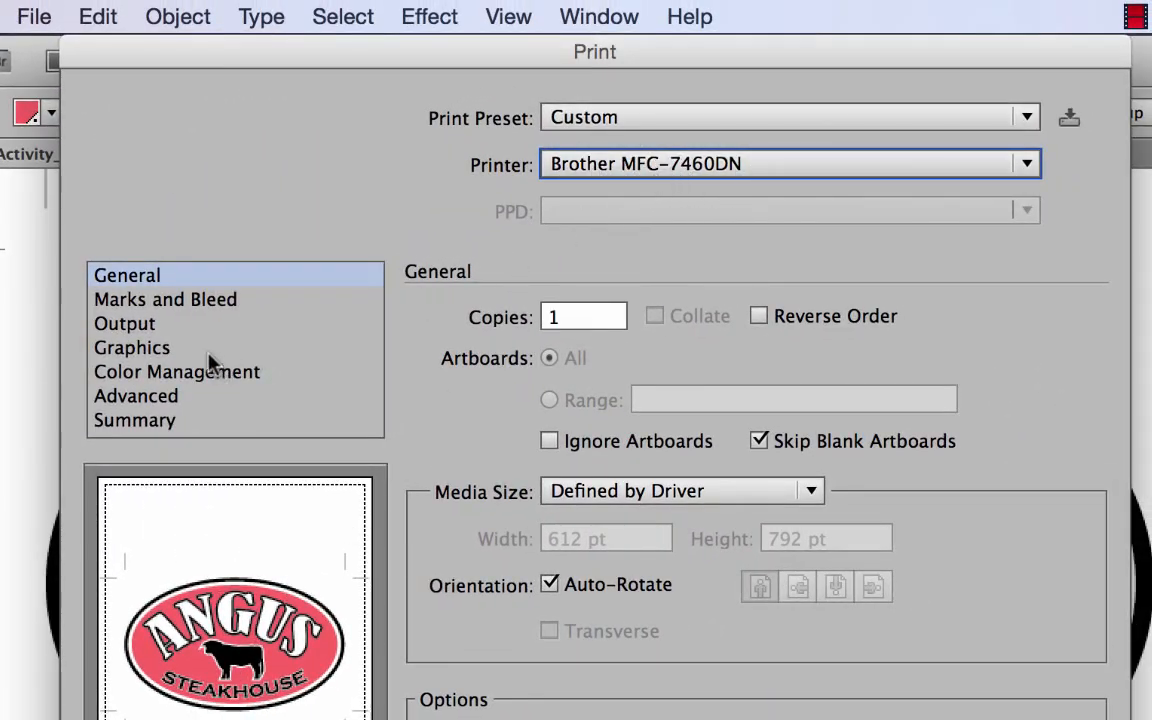
{"action": "left_click", "coordinate": [155, 325]}
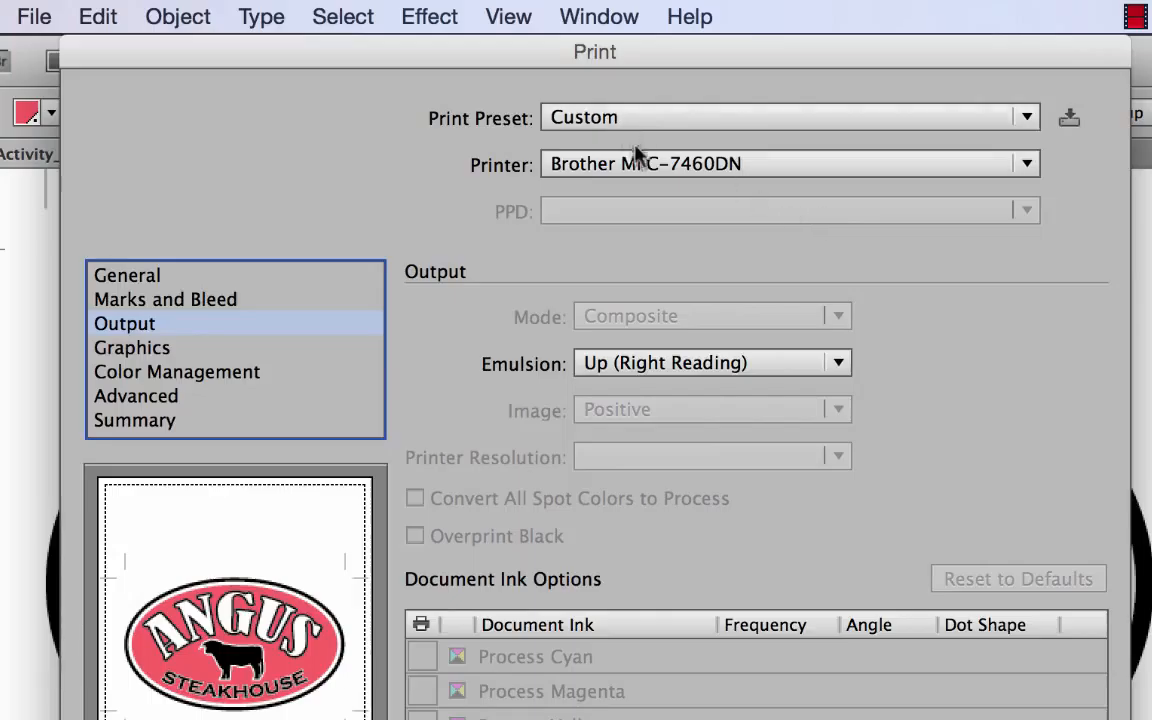
{"action": "left_click", "coordinate": [1026, 166]}
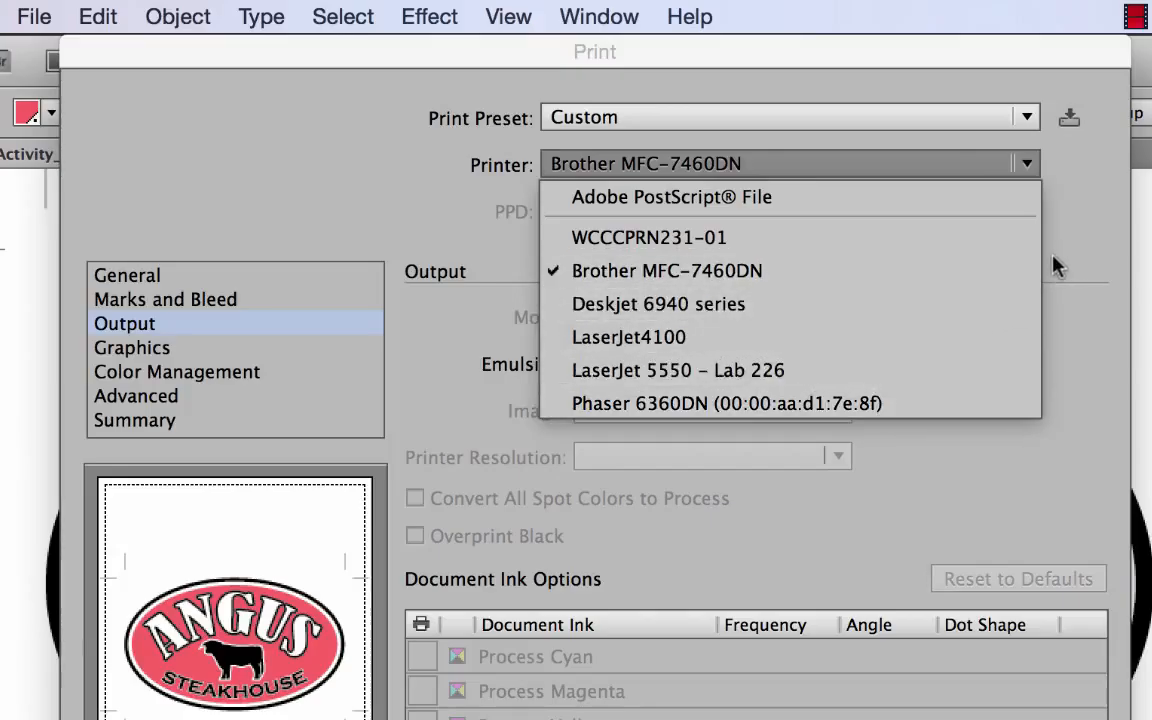
{"action": "left_click", "coordinate": [686, 200]}
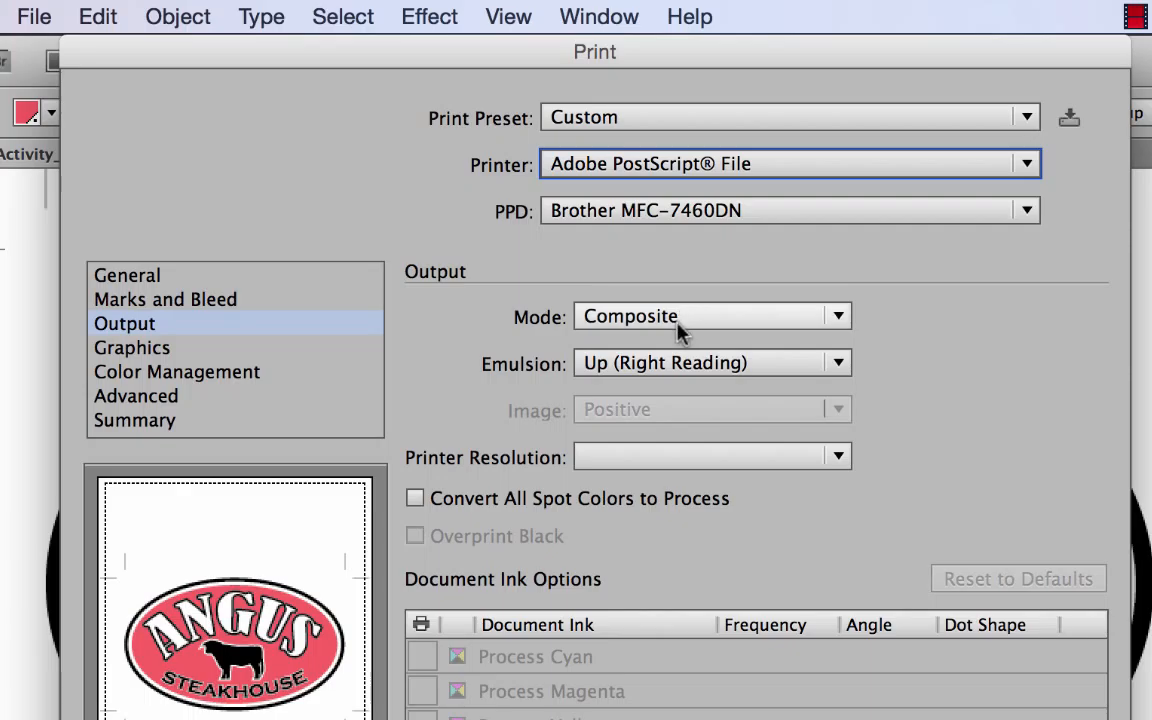
{"action": "left_click", "coordinate": [678, 318]}
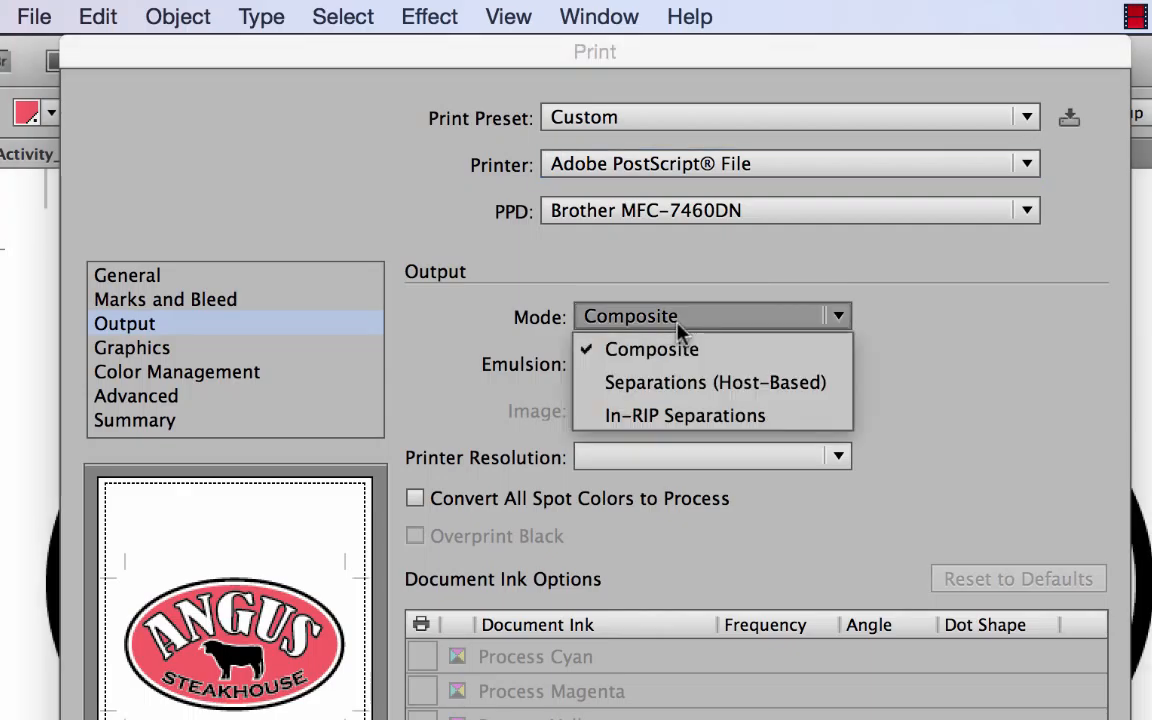
{"action": "left_click", "coordinate": [694, 389]}
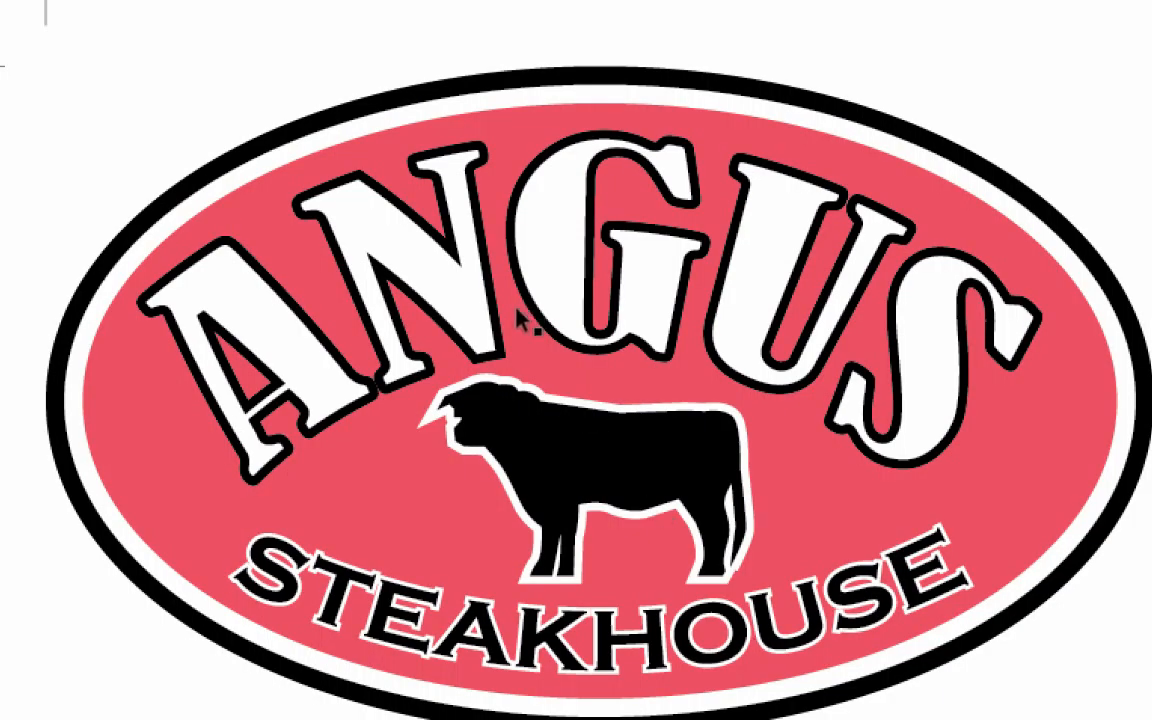
Step: Change the bull silhouette's fill to a mixed CMYK black, check its color values and deselect it
{"action": "left_click", "coordinate": [575, 442]}
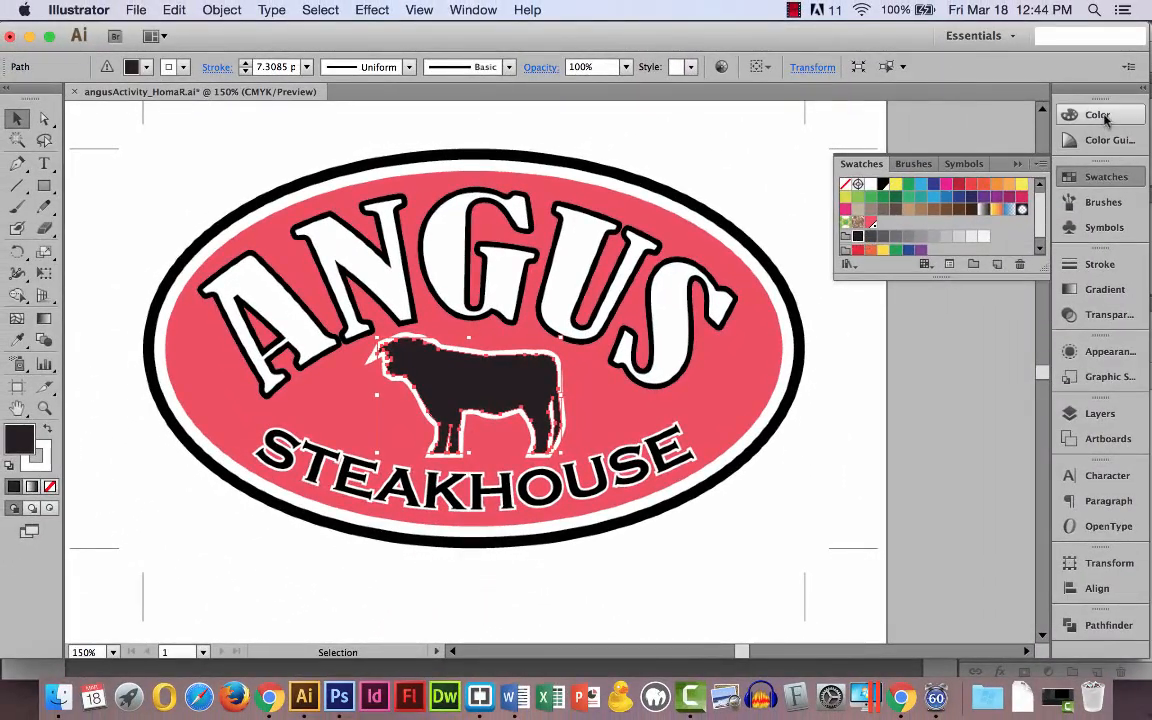
{"action": "left_click", "coordinate": [1097, 115]}
{"action": "left_click", "coordinate": [928, 426]}
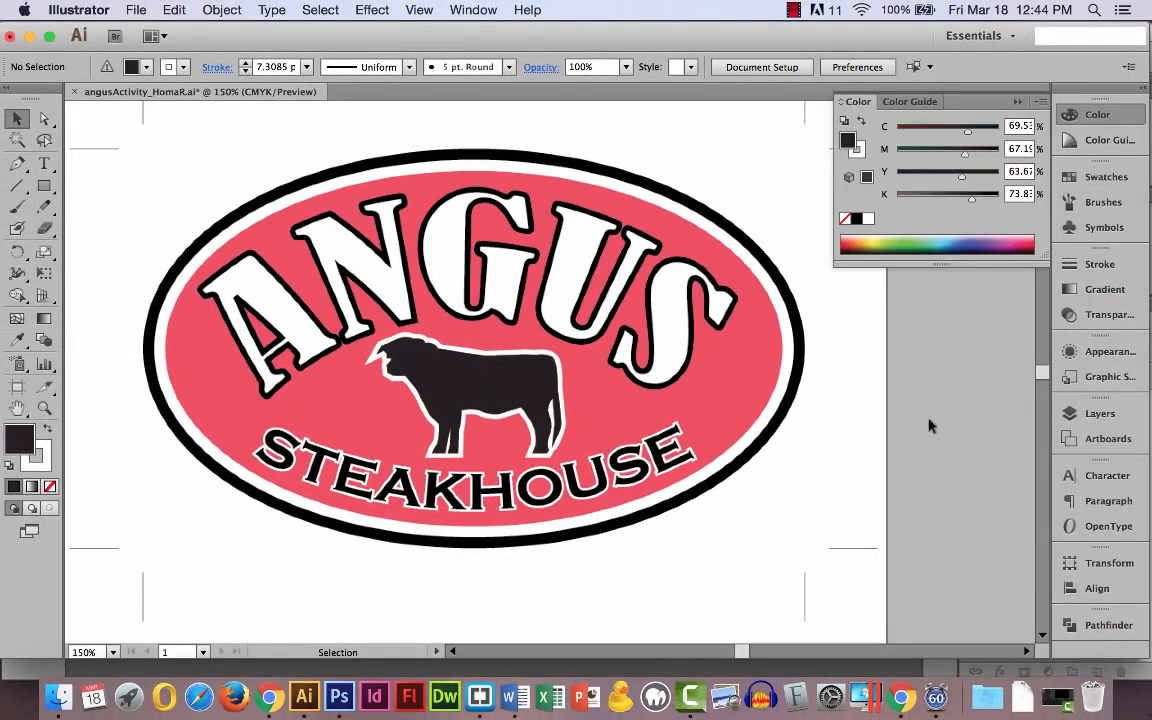
Step: Check the document inks in the print output settings using Adobe PostScript File and Separations (Host-Based) mode
{"action": "left_click", "coordinate": [130, 11]}
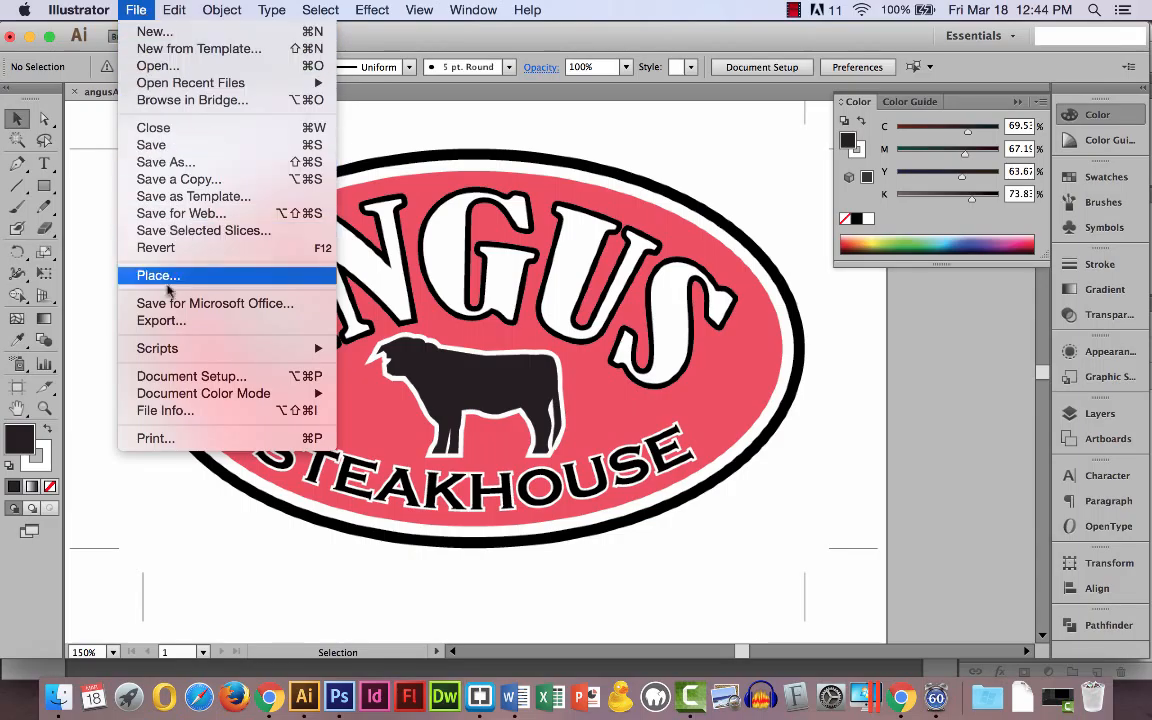
{"action": "left_click", "coordinate": [180, 441]}
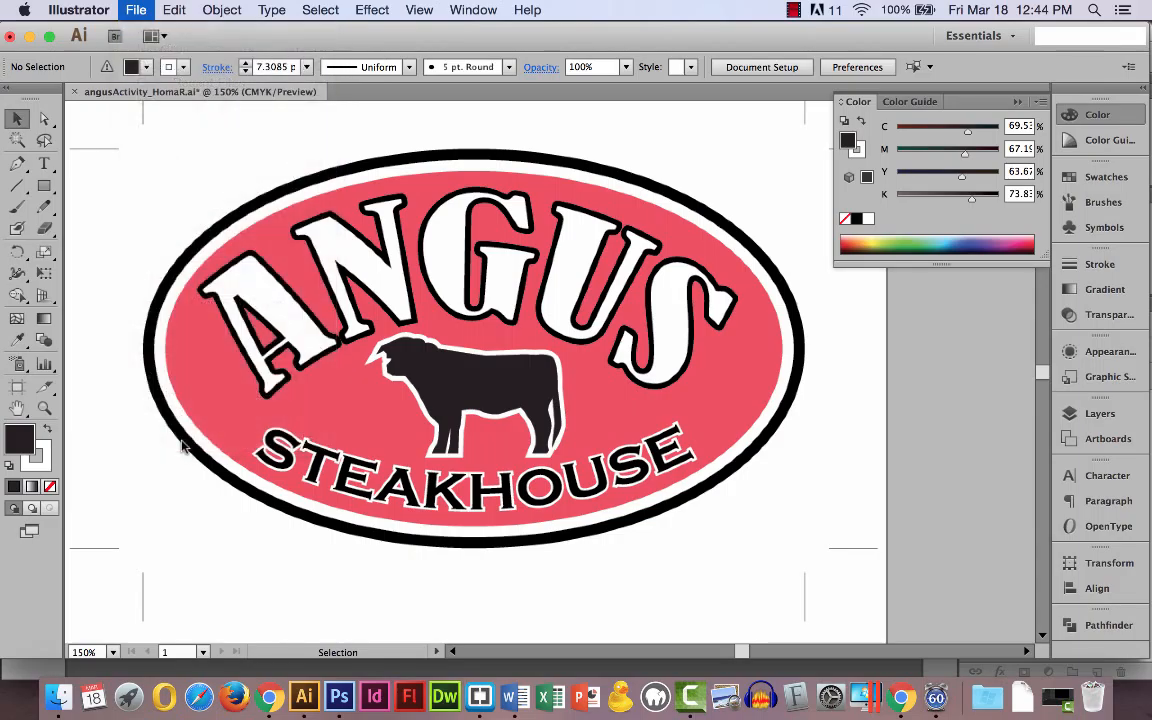
{"action": "left_click", "coordinate": [497, 97]}
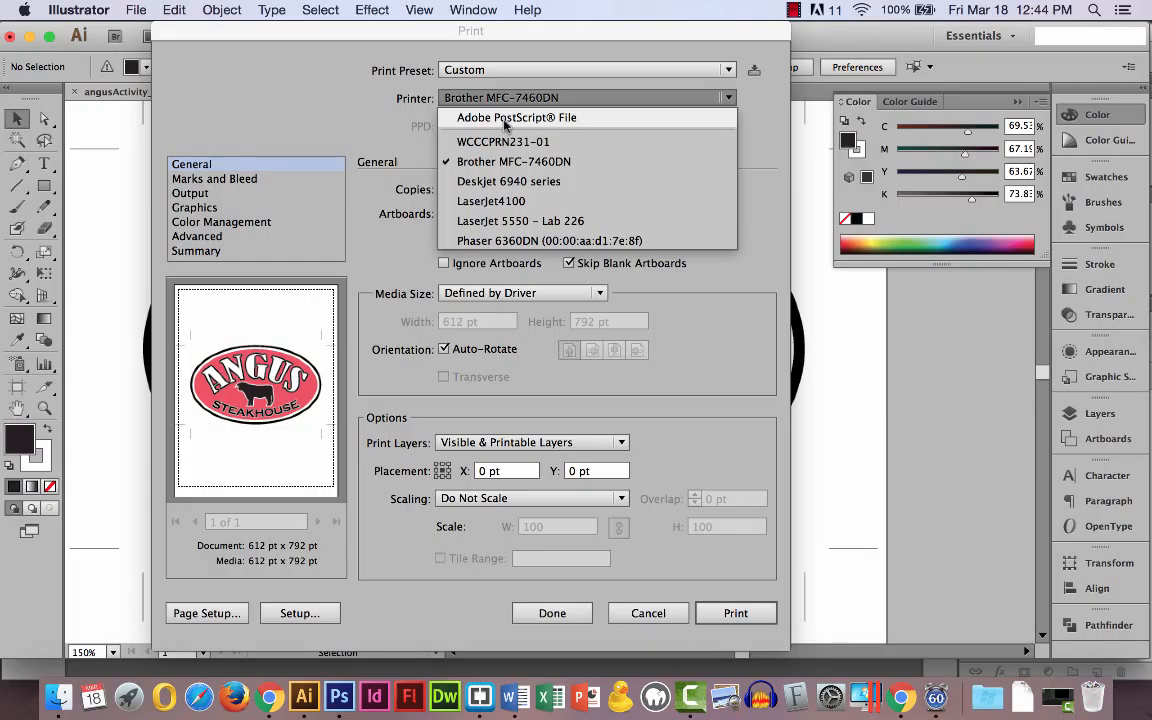
{"action": "left_click", "coordinate": [506, 118]}
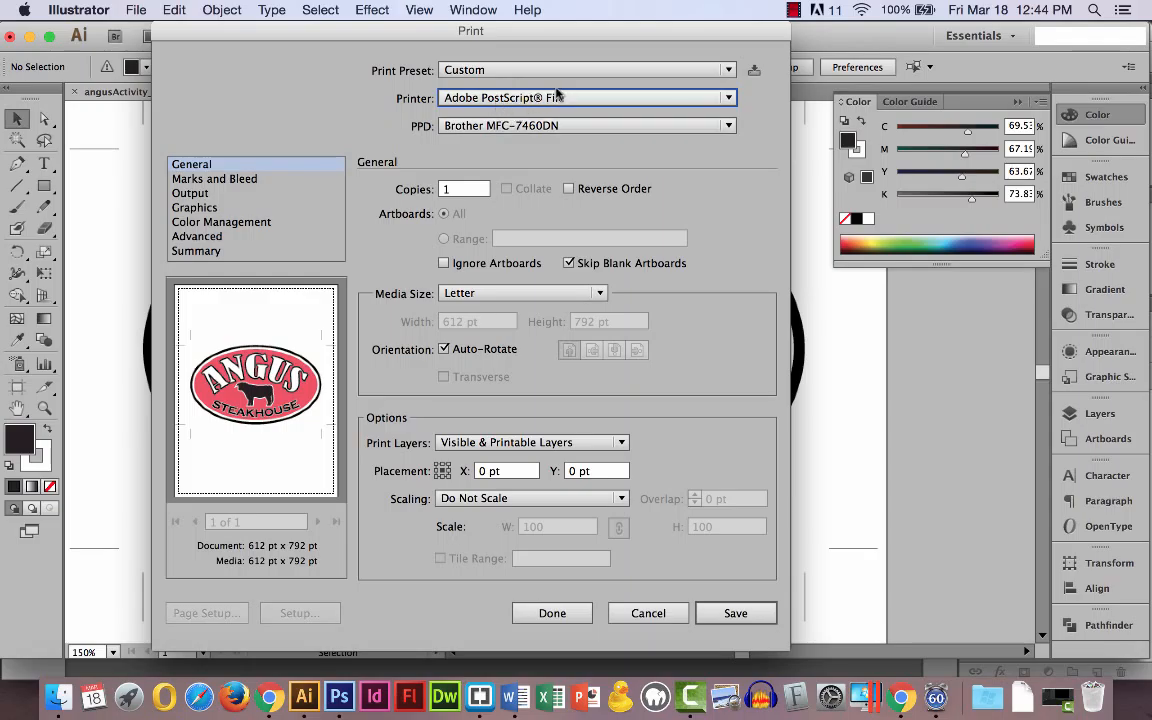
{"action": "left_click", "coordinate": [205, 195]}
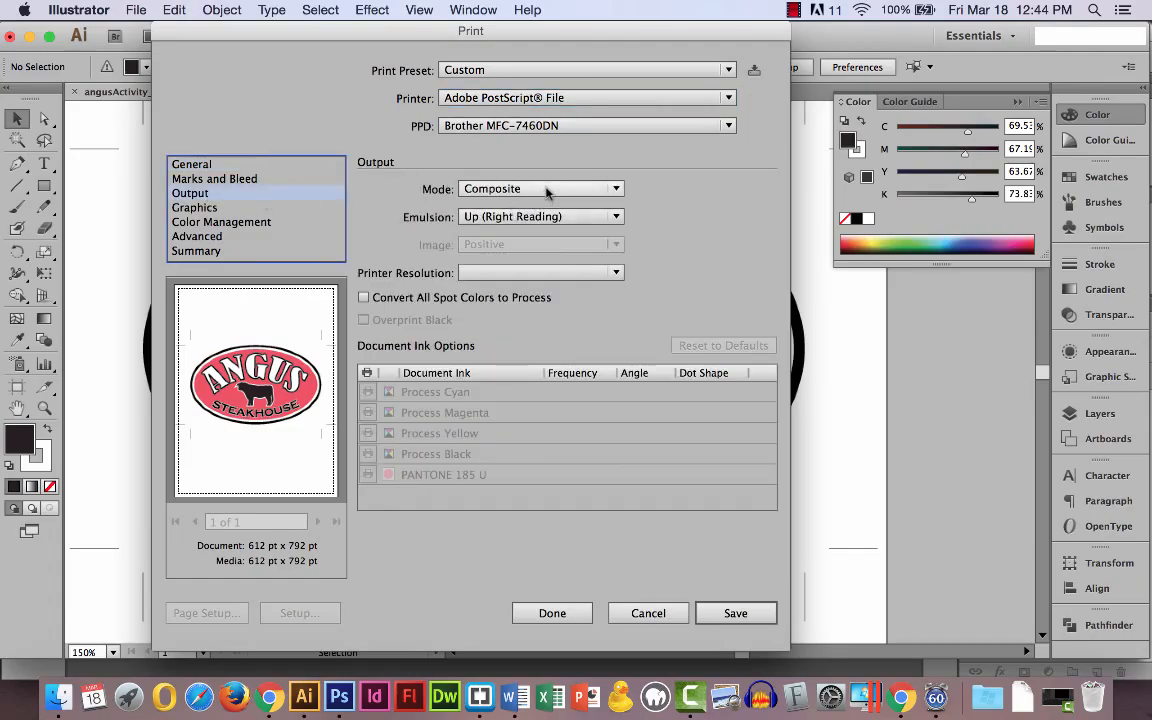
{"action": "left_click", "coordinate": [515, 188]}
{"action": "left_click", "coordinate": [560, 228]}
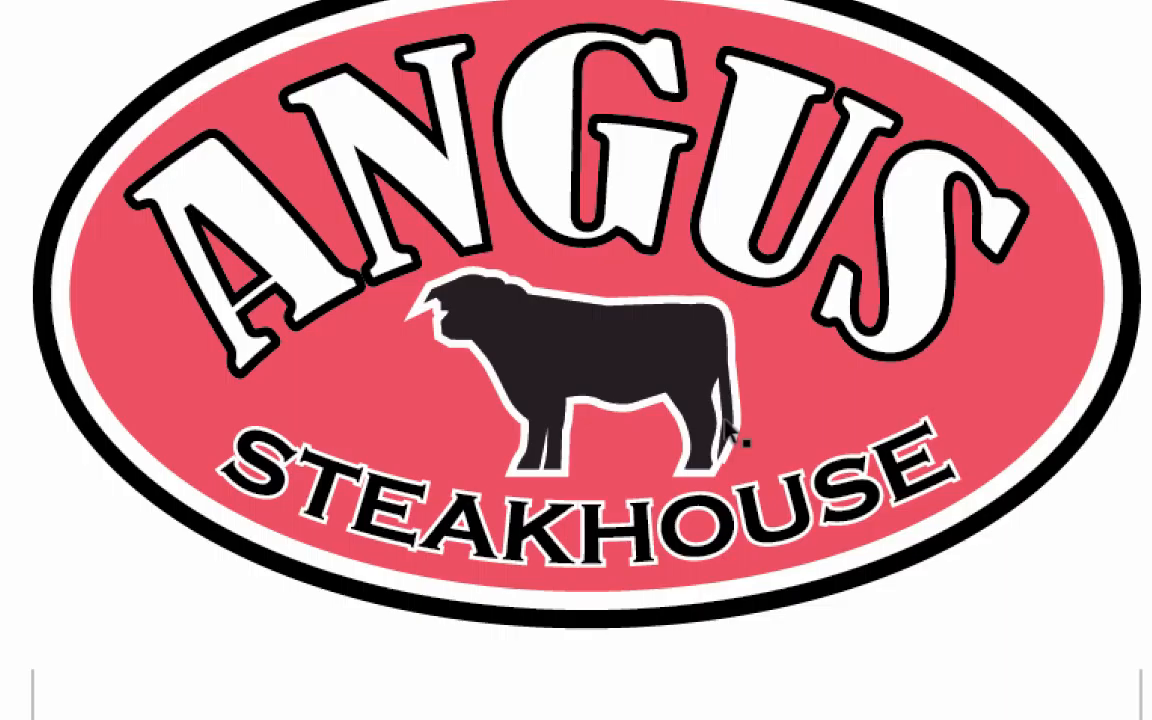
Step: Fill the bull silhouette with the solid black swatch and deselect it
{"action": "left_click", "coordinate": [662, 375]}
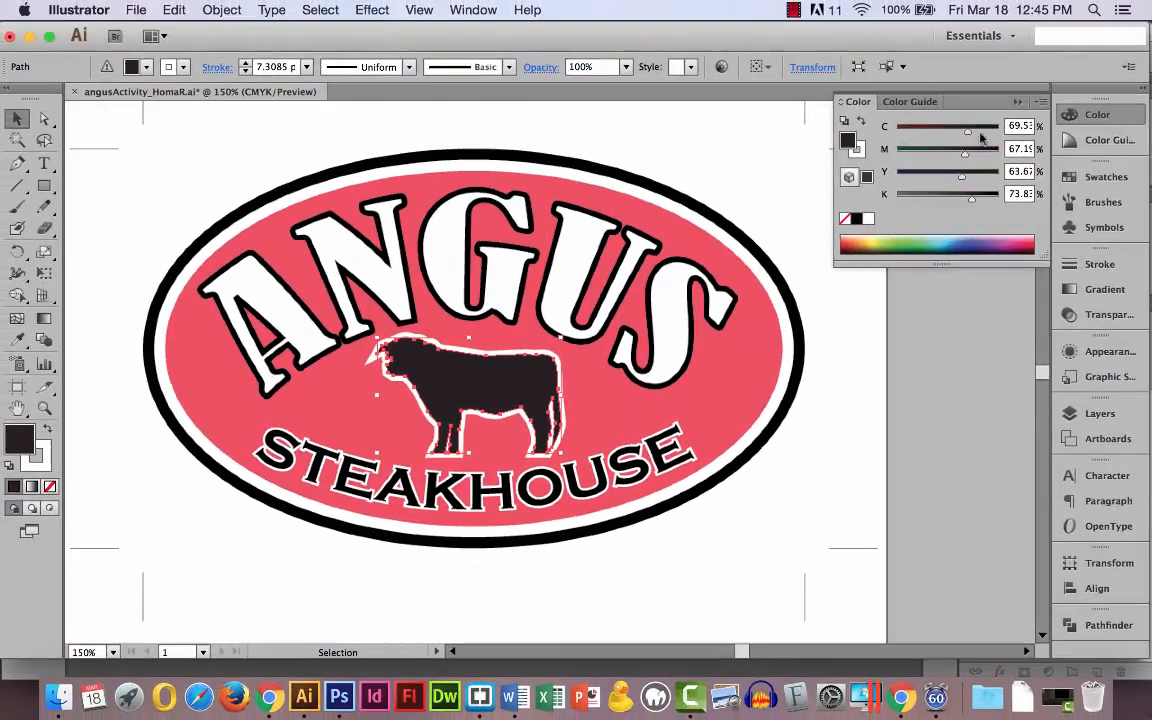
{"action": "left_click", "coordinate": [1100, 177]}
{"action": "left_click", "coordinate": [882, 186]}
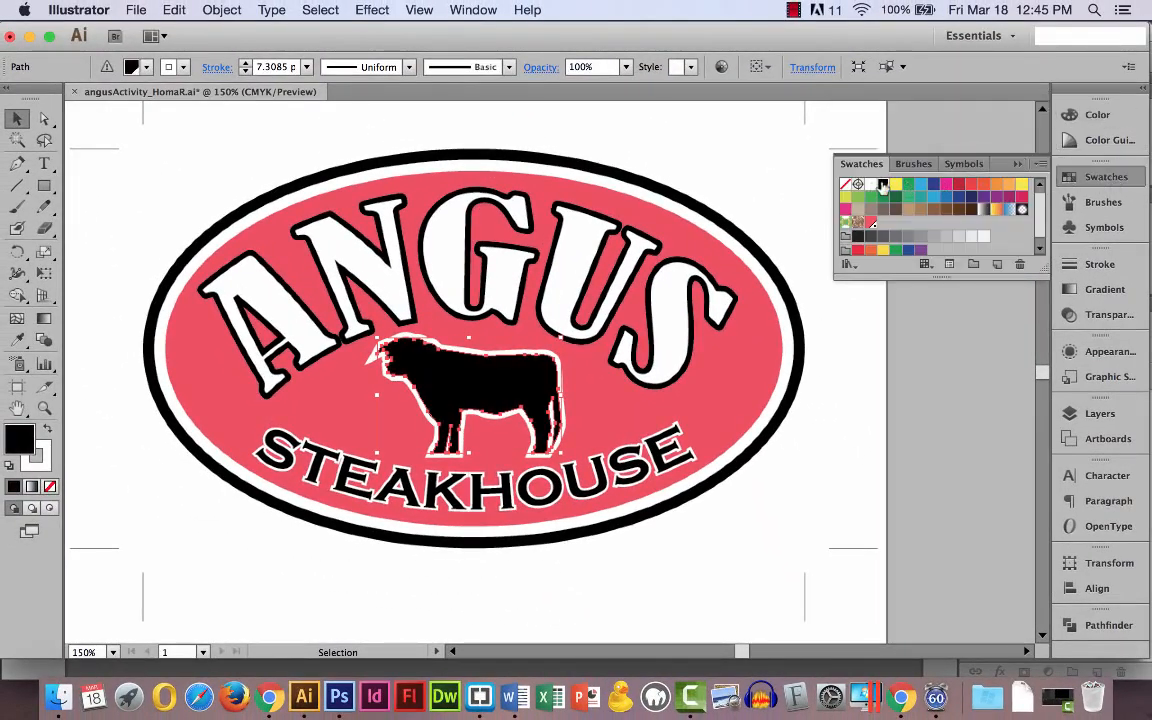
{"action": "left_click", "coordinate": [895, 380]}
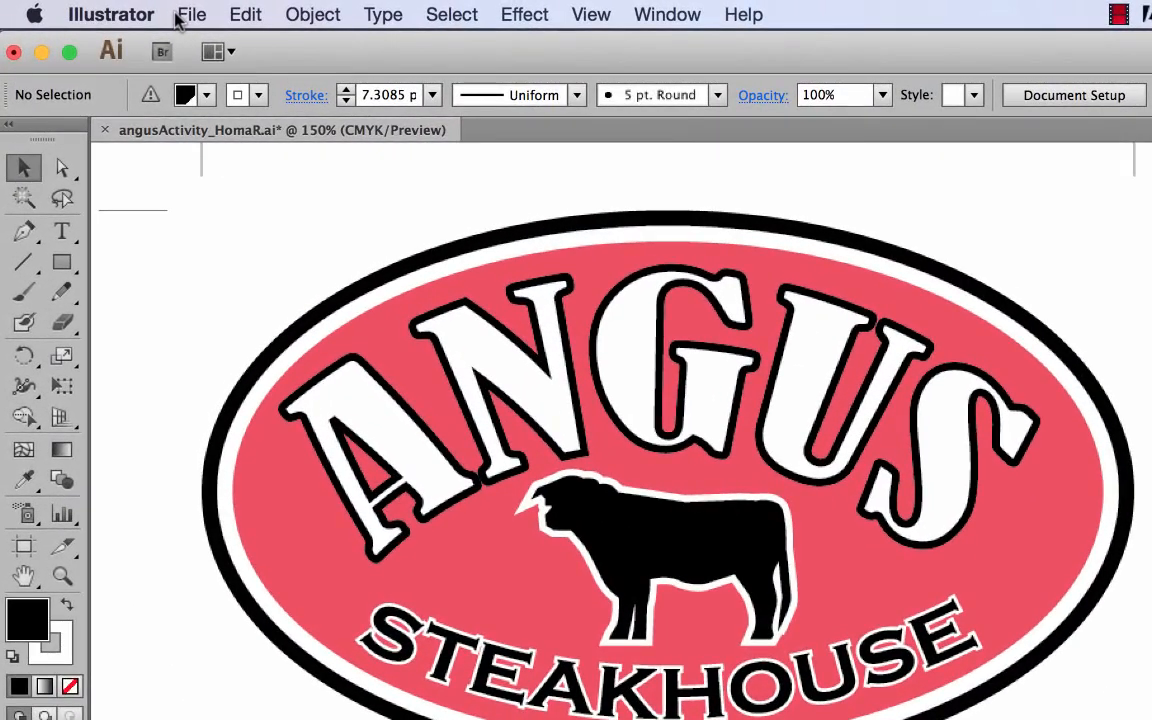
Step: Set up printing to an Adobe PostScript File with the output mode Separations (Host-Based)
{"action": "left_click", "coordinate": [187, 15]}
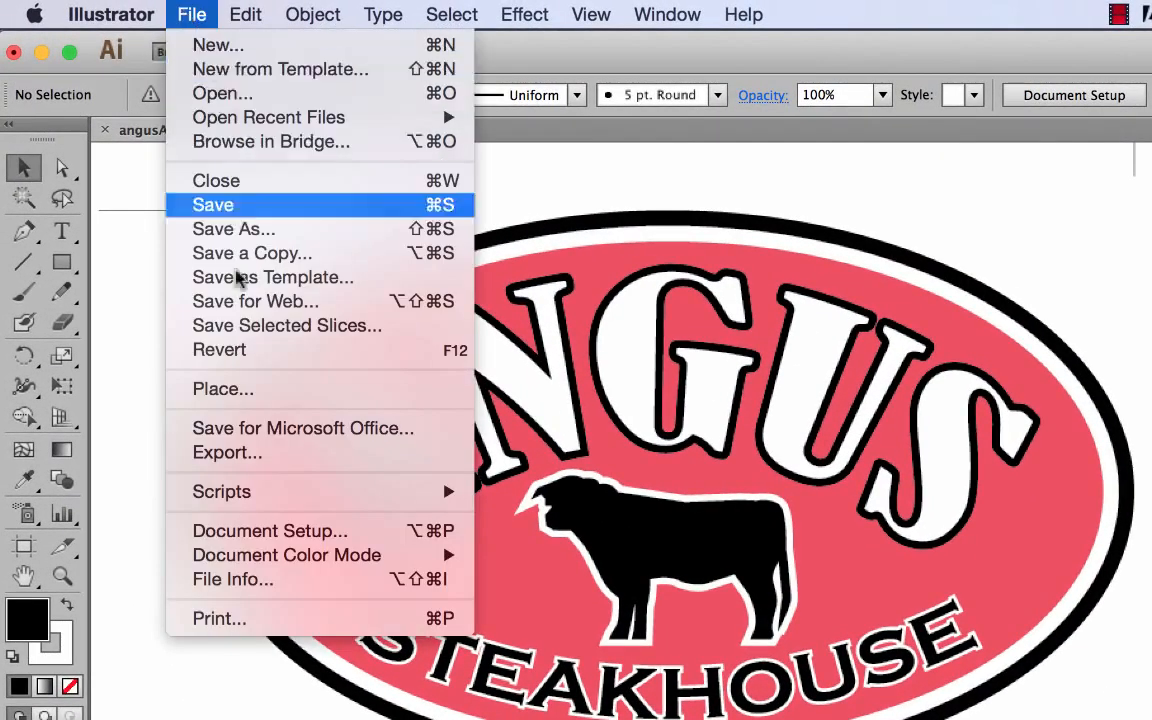
{"action": "left_click", "coordinate": [274, 624]}
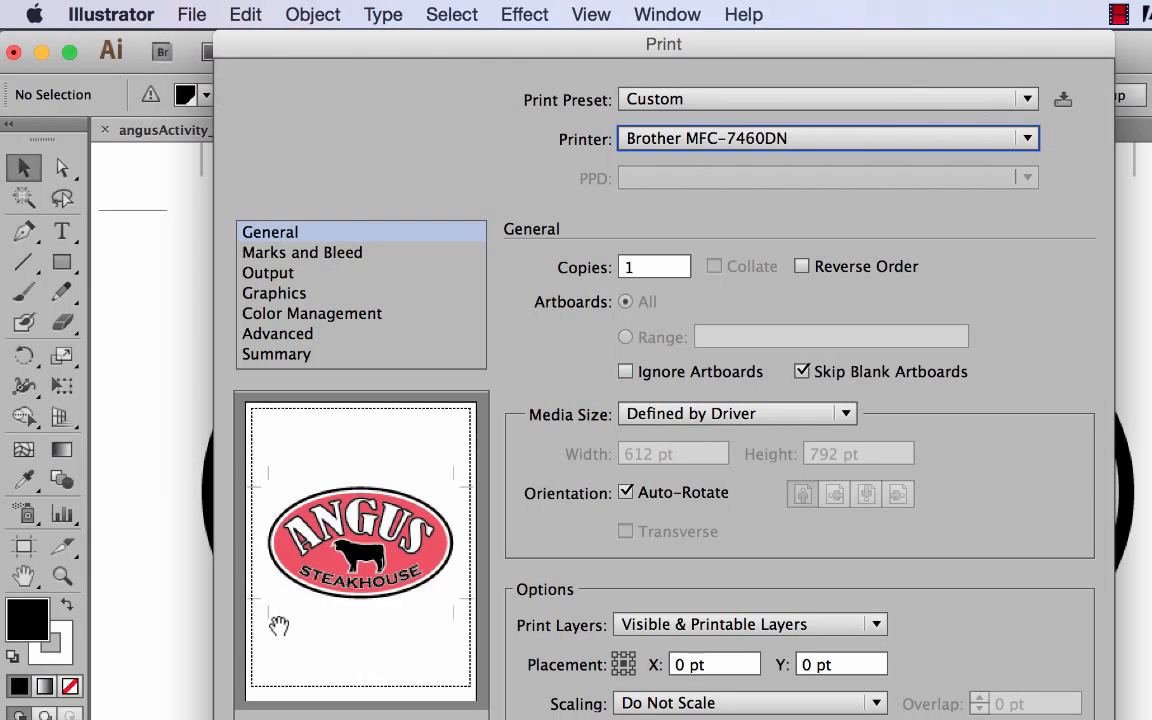
{"action": "left_click", "coordinate": [265, 272]}
{"action": "left_click", "coordinate": [748, 140]}
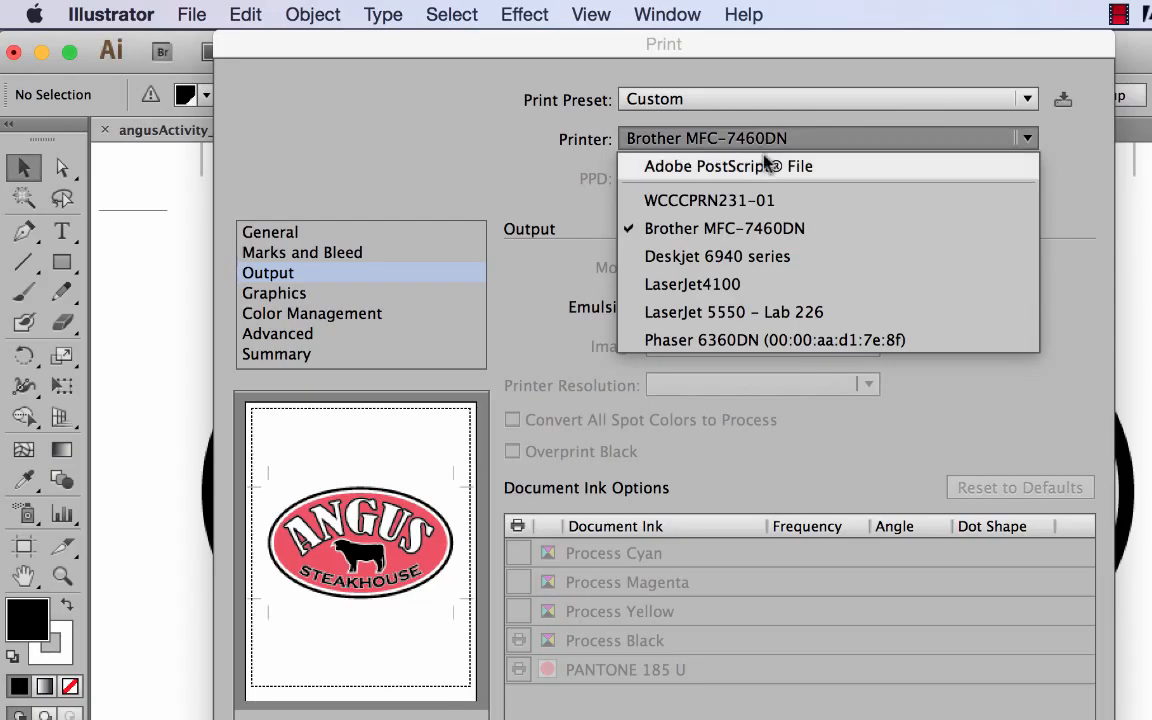
{"action": "left_click", "coordinate": [766, 166]}
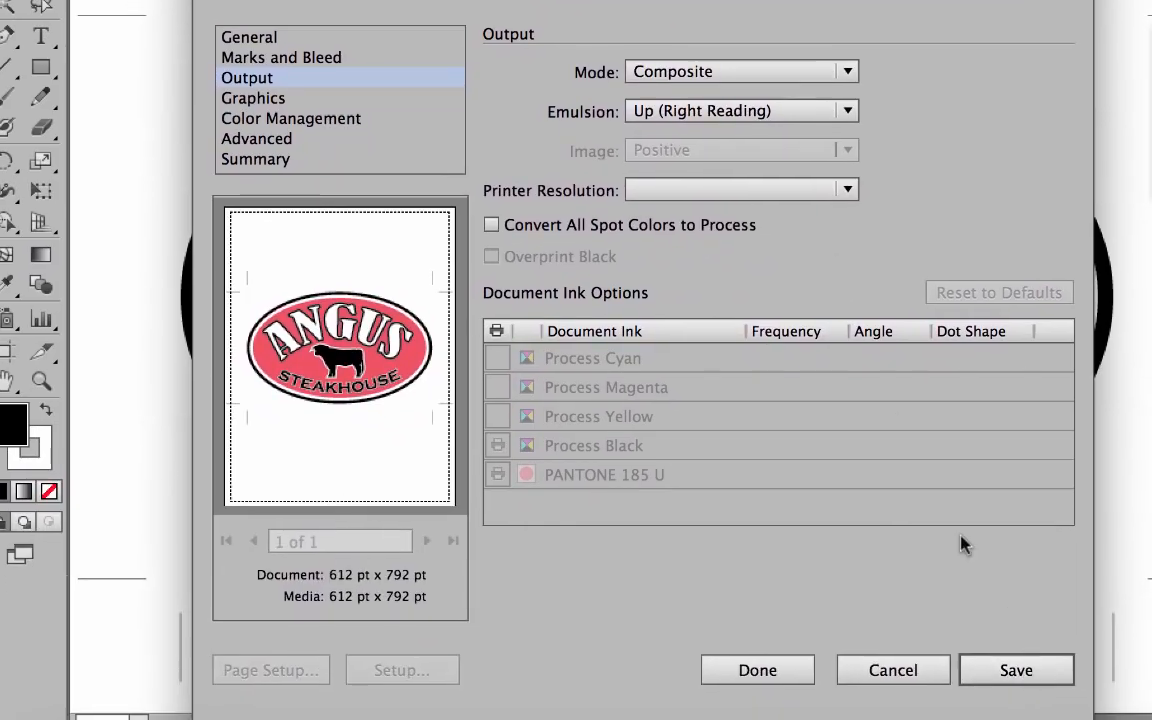
{"action": "left_click", "coordinate": [640, 72]}
{"action": "left_click", "coordinate": [668, 128]}
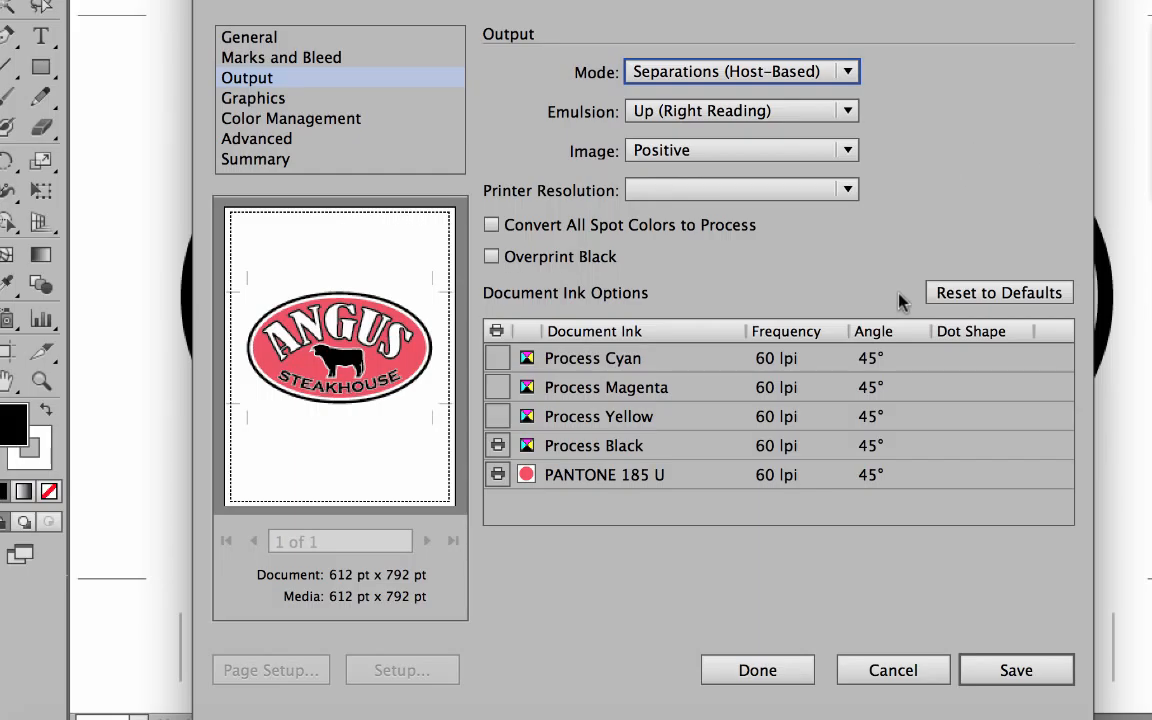
Step: Save the separations as a .ps file in the DTP2 folder under Spring2016, StudentFilesSP16, Sample, keeping the suggested file name
{"action": "left_click", "coordinate": [1040, 677]}
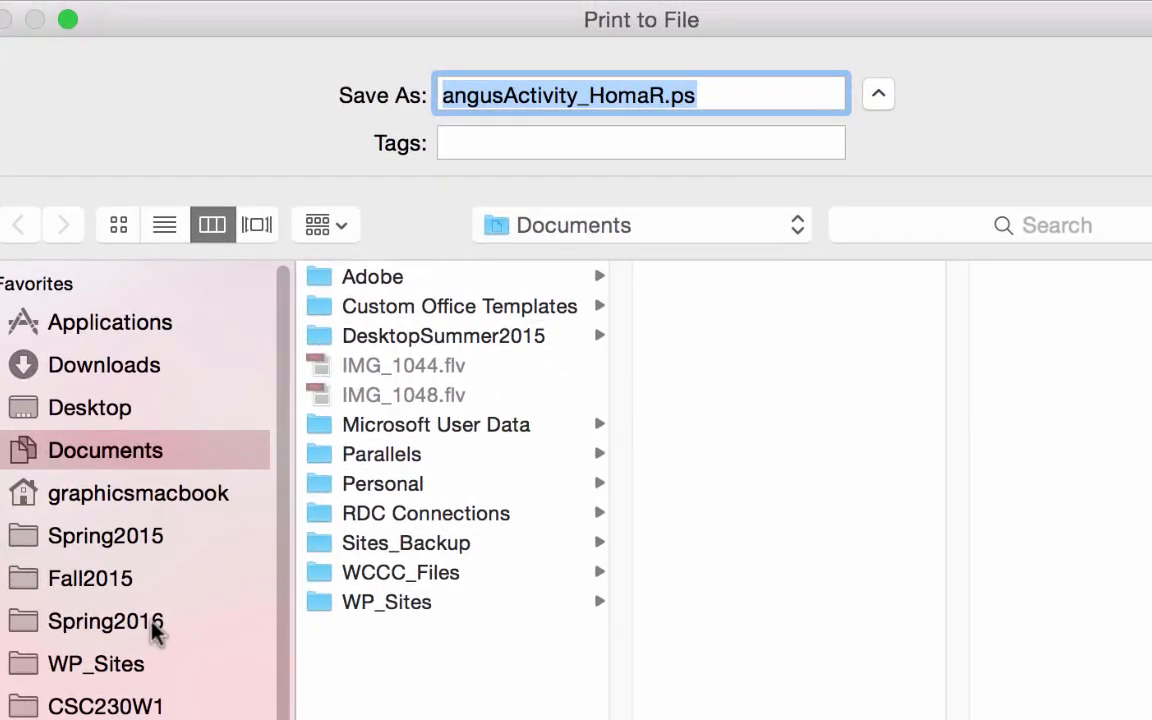
{"action": "left_click", "coordinate": [155, 625]}
{"action": "left_click", "coordinate": [415, 488]}
{"action": "left_click", "coordinate": [779, 310]}
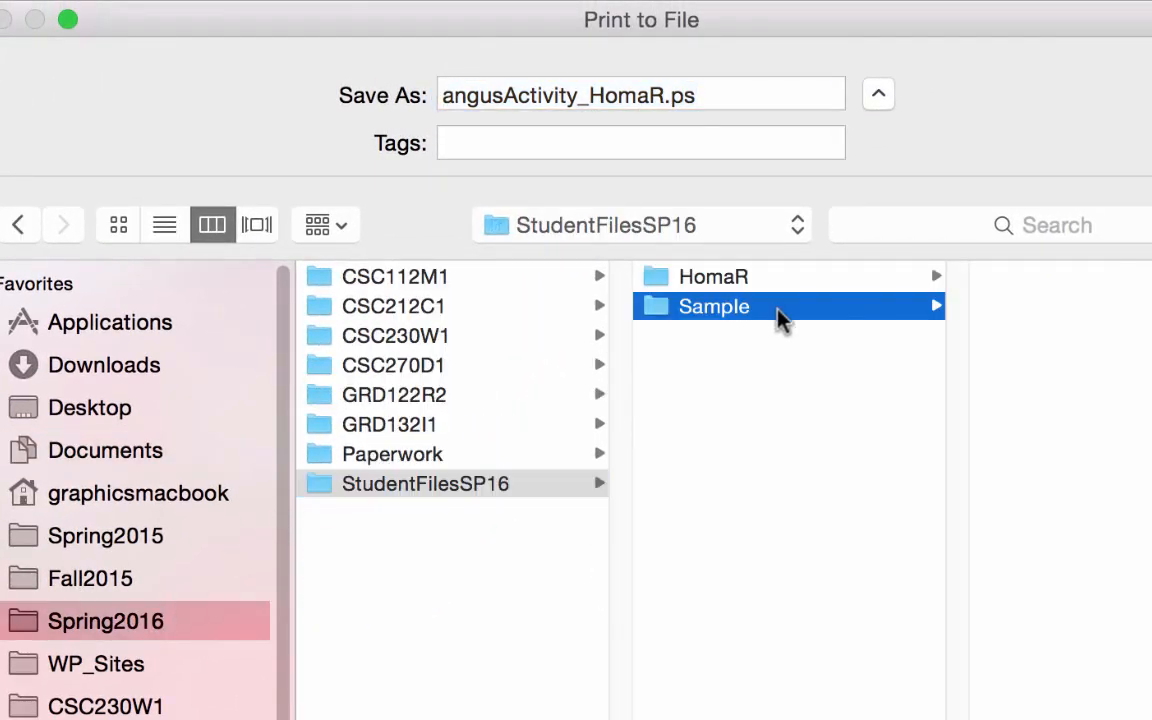
{"action": "left_click", "coordinate": [1102, 310]}
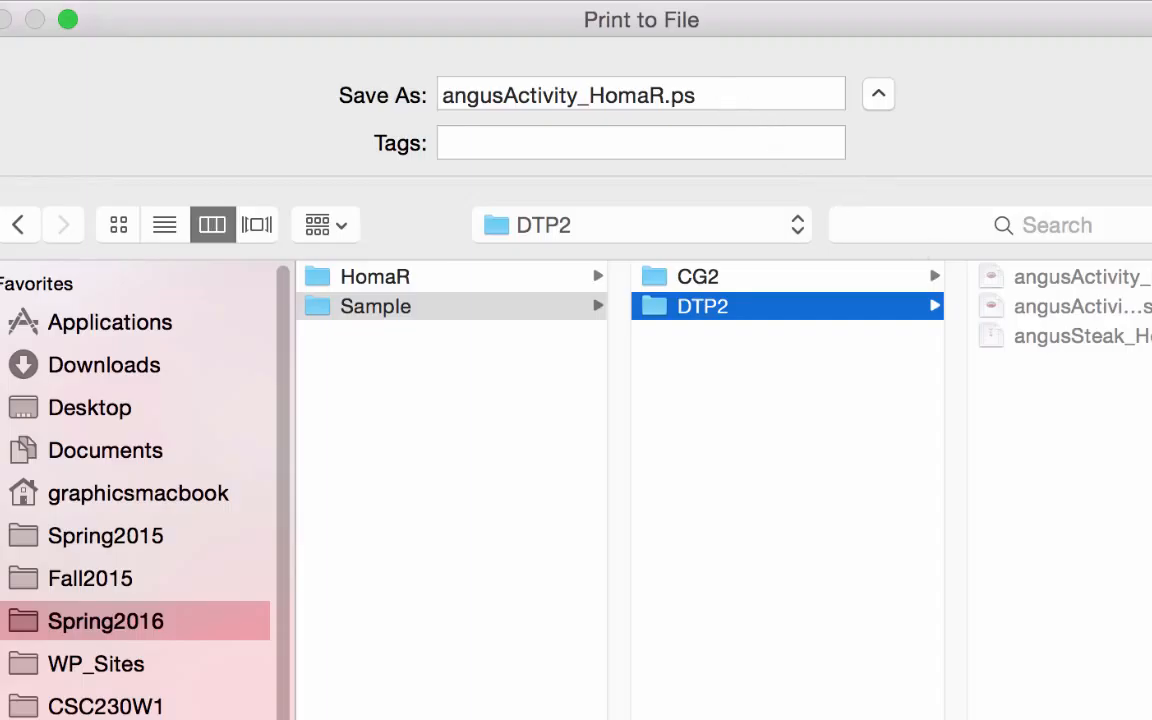
{"action": "key", "text": "Return"}
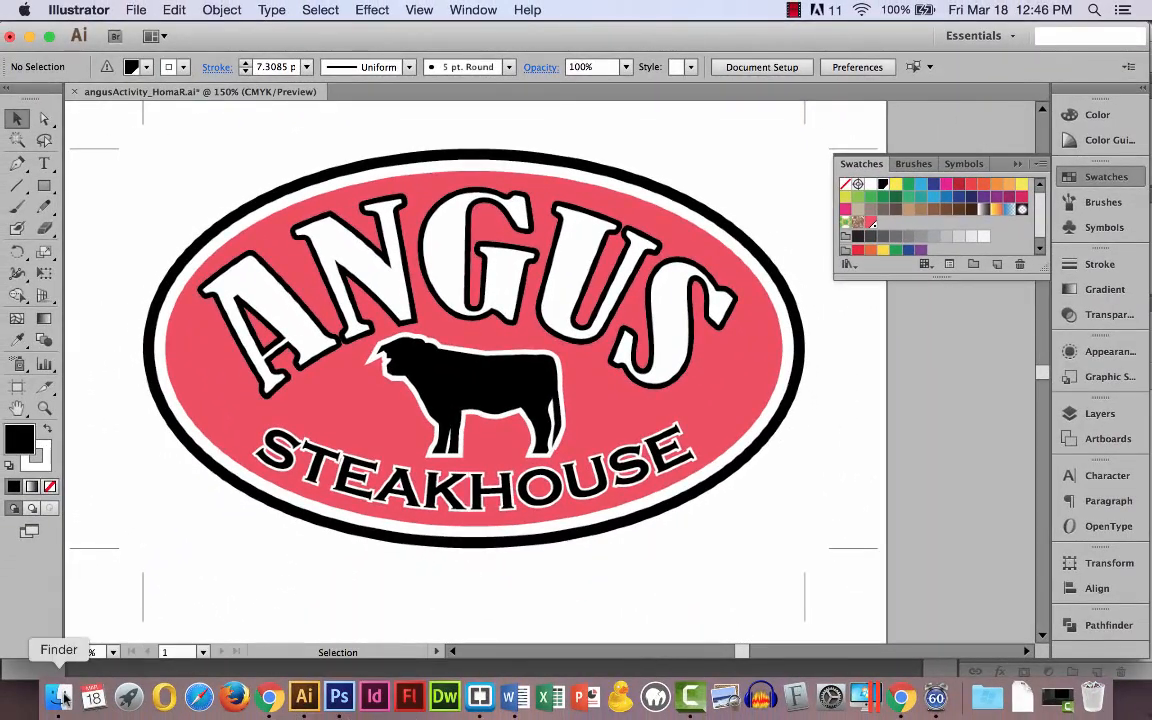
Step: Switch to Finder and open the saved .ps file from the DTP2 folder in Preview
{"action": "left_click", "coordinate": [60, 697]}
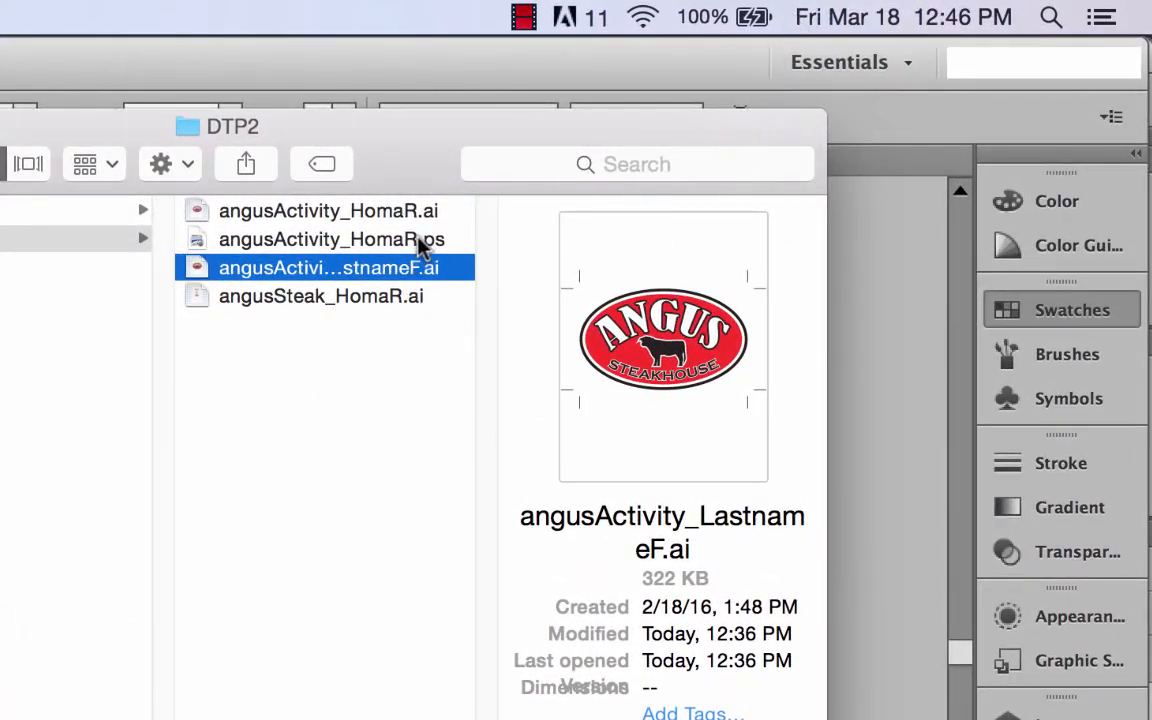
{"action": "left_click", "coordinate": [366, 240]}
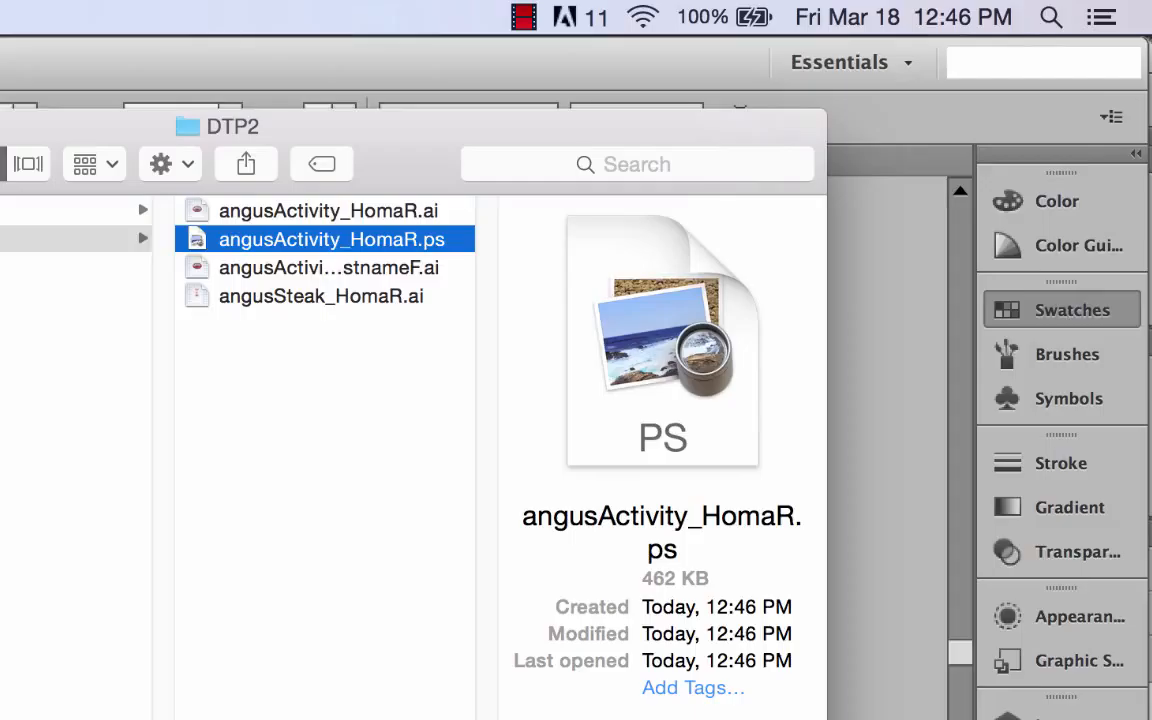
{"action": "double_click", "coordinate": [275, 242]}
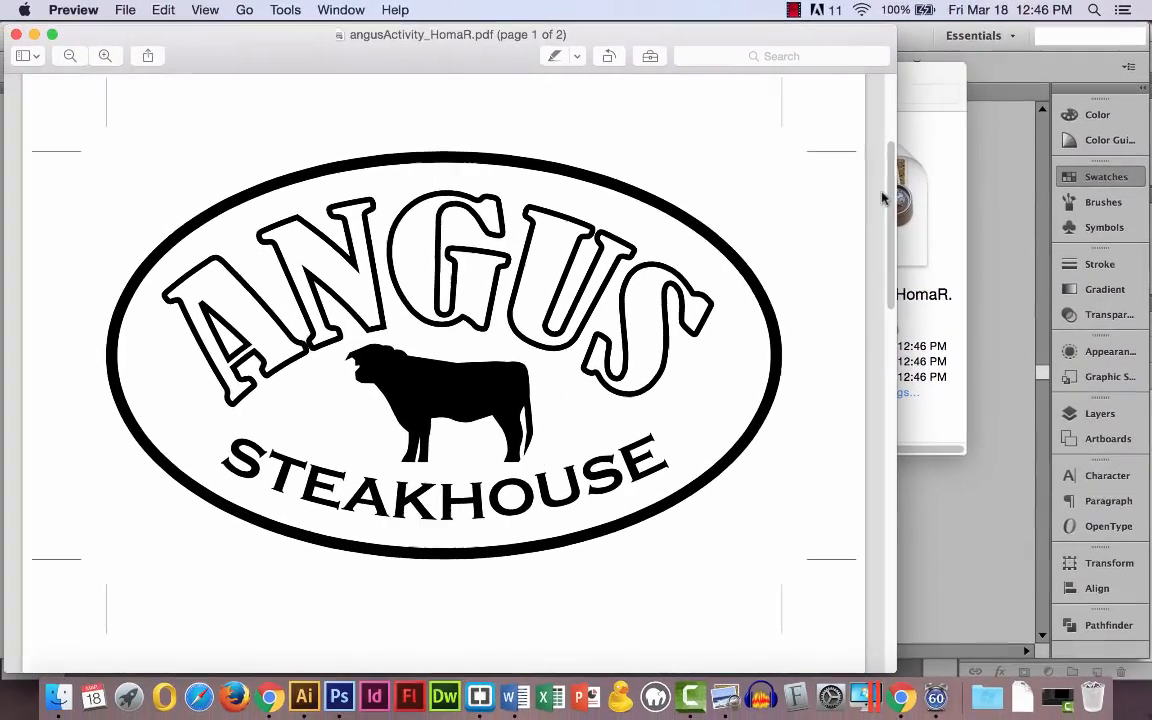
Step: Examine both separation pages of the logo, then close the Preview document and the Finder window
{"action": "left_click_drag", "start_coordinate": [794, 260], "coordinate": [796, 275]}
{"action": "left_click_drag", "start_coordinate": [894, 199], "coordinate": [860, 465]}
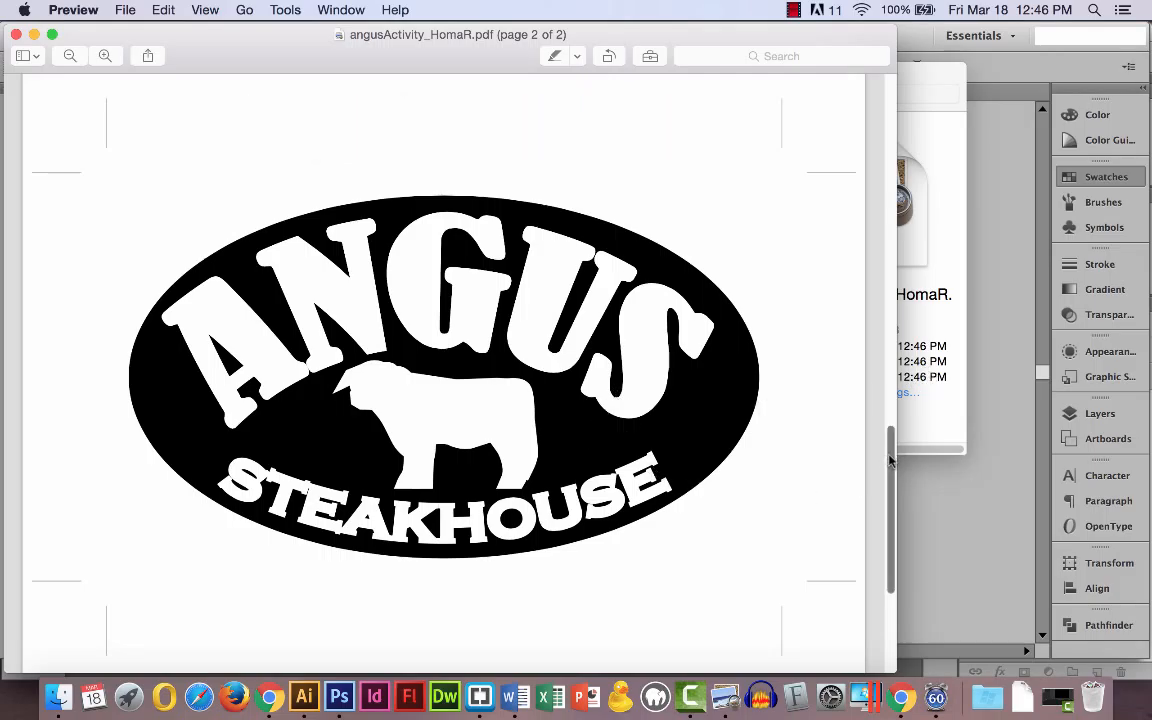
{"action": "left_click_drag", "start_coordinate": [897, 455], "coordinate": [838, 116]}
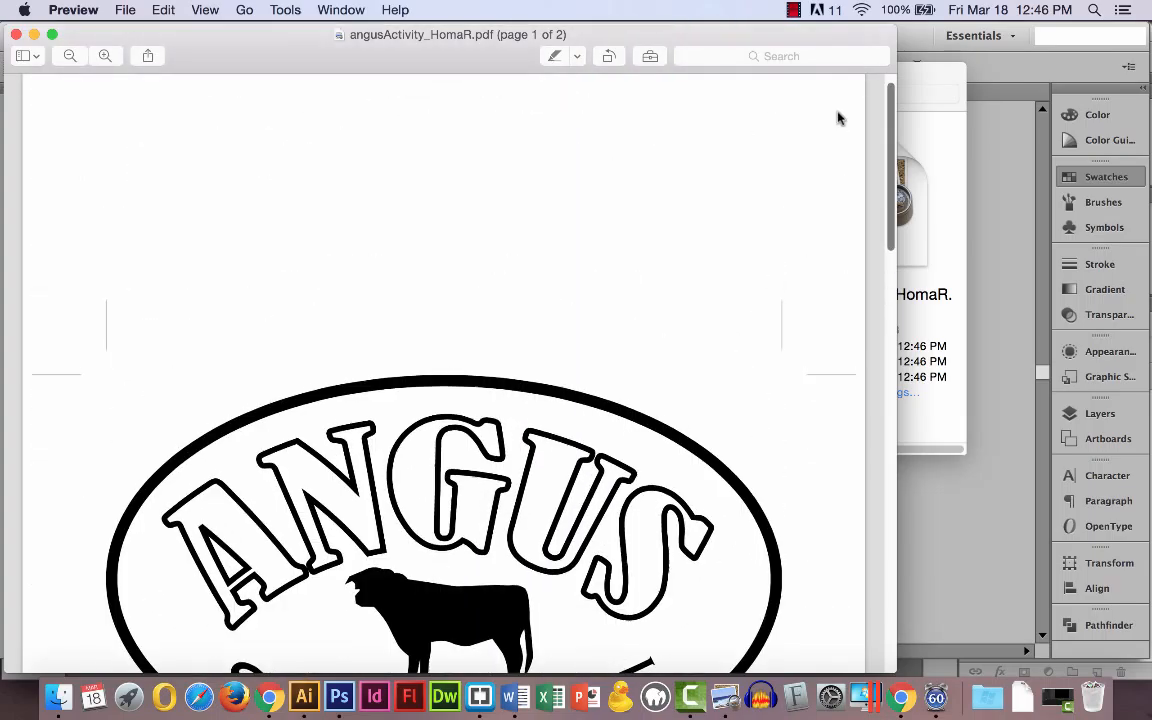
{"action": "left_click", "coordinate": [16, 35]}
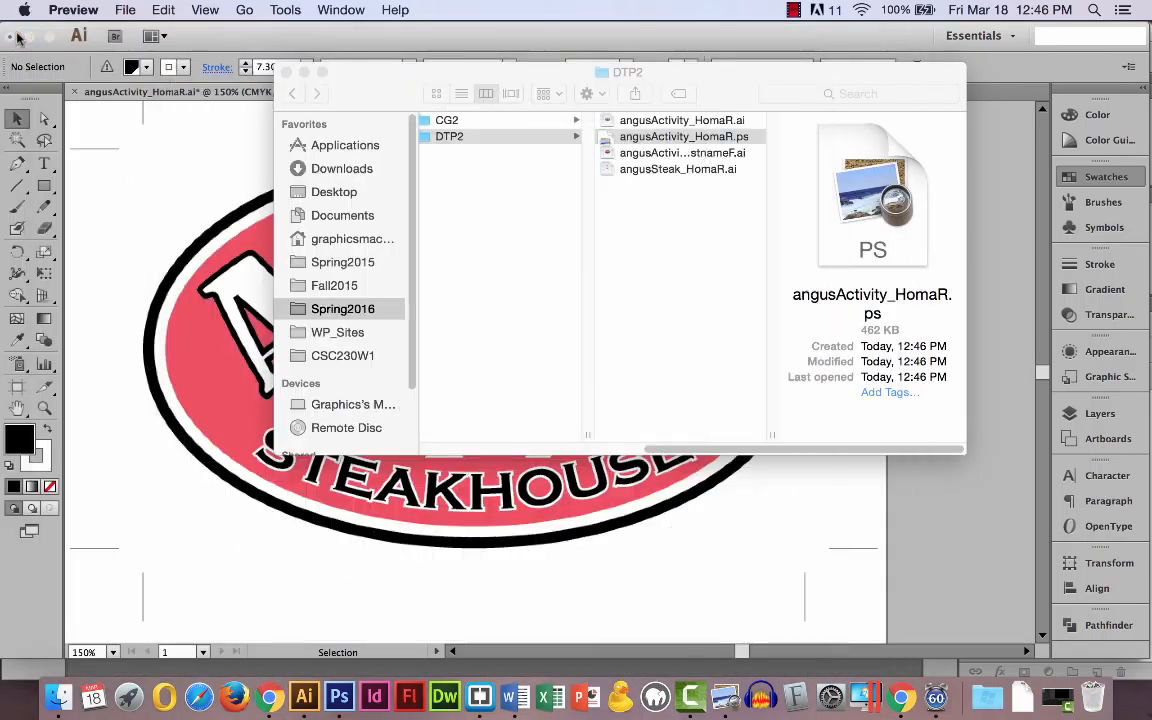
{"action": "left_click", "coordinate": [286, 72]}
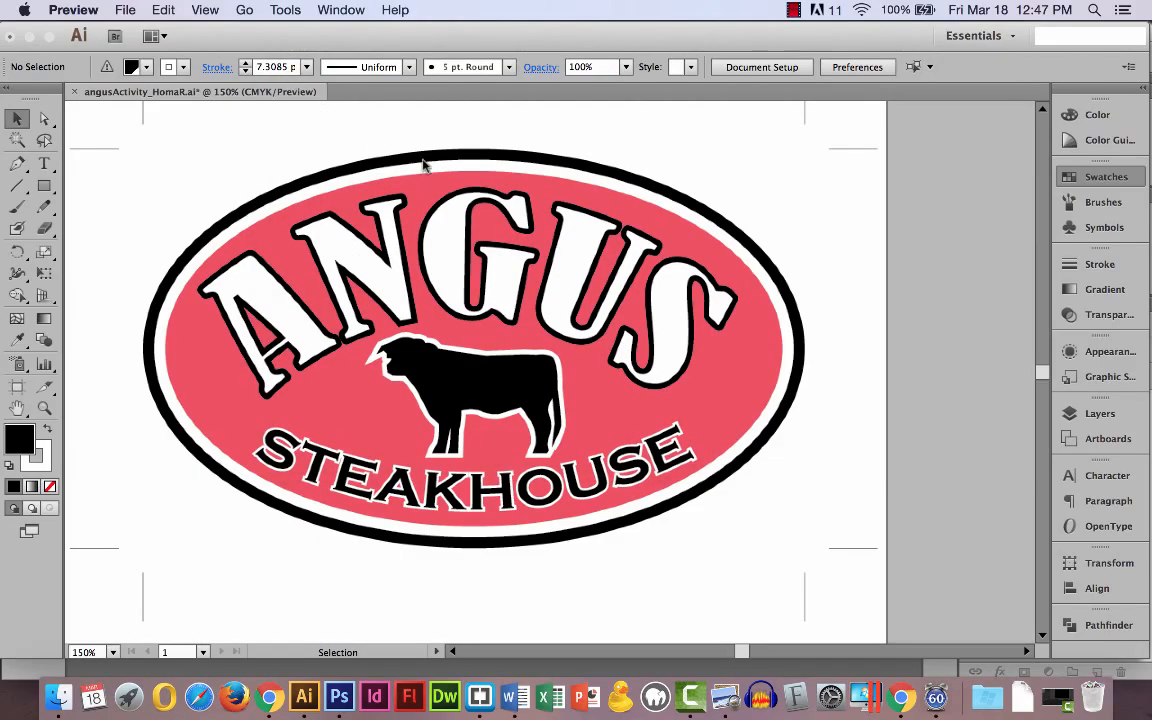
Step: Back in Illustrator, select the ANGUS lettering and all objects with the same stroke color
{"action": "left_click", "coordinate": [510, 220]}
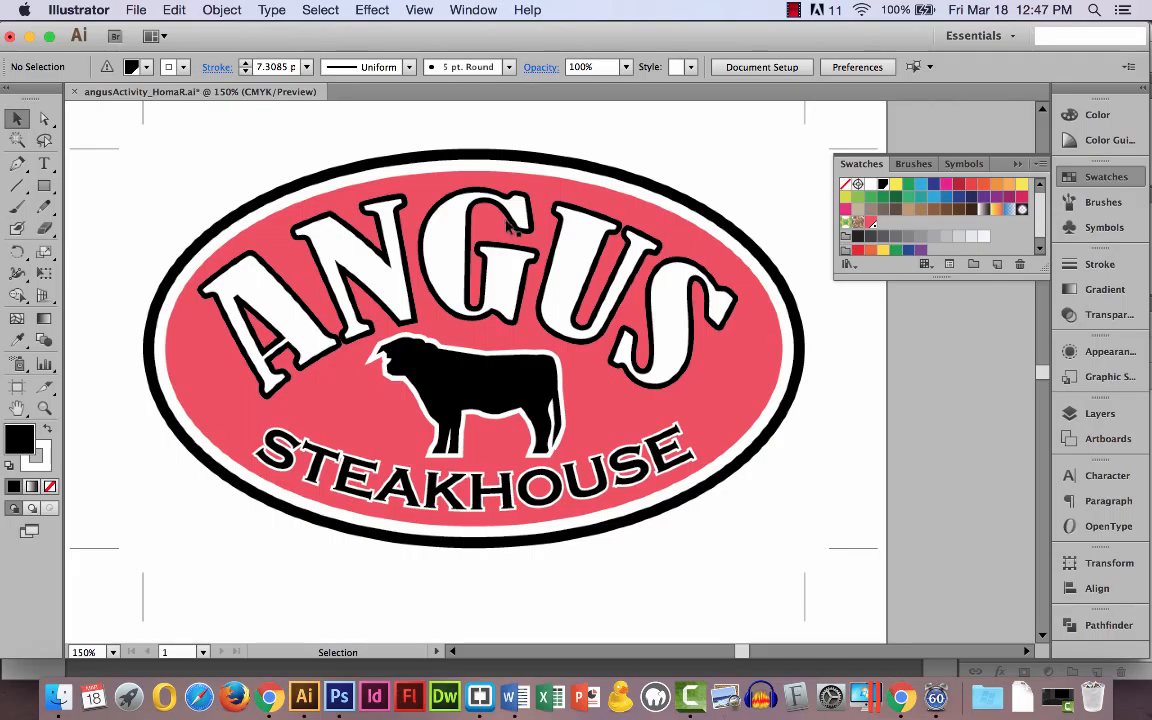
{"action": "left_click", "coordinate": [524, 239]}
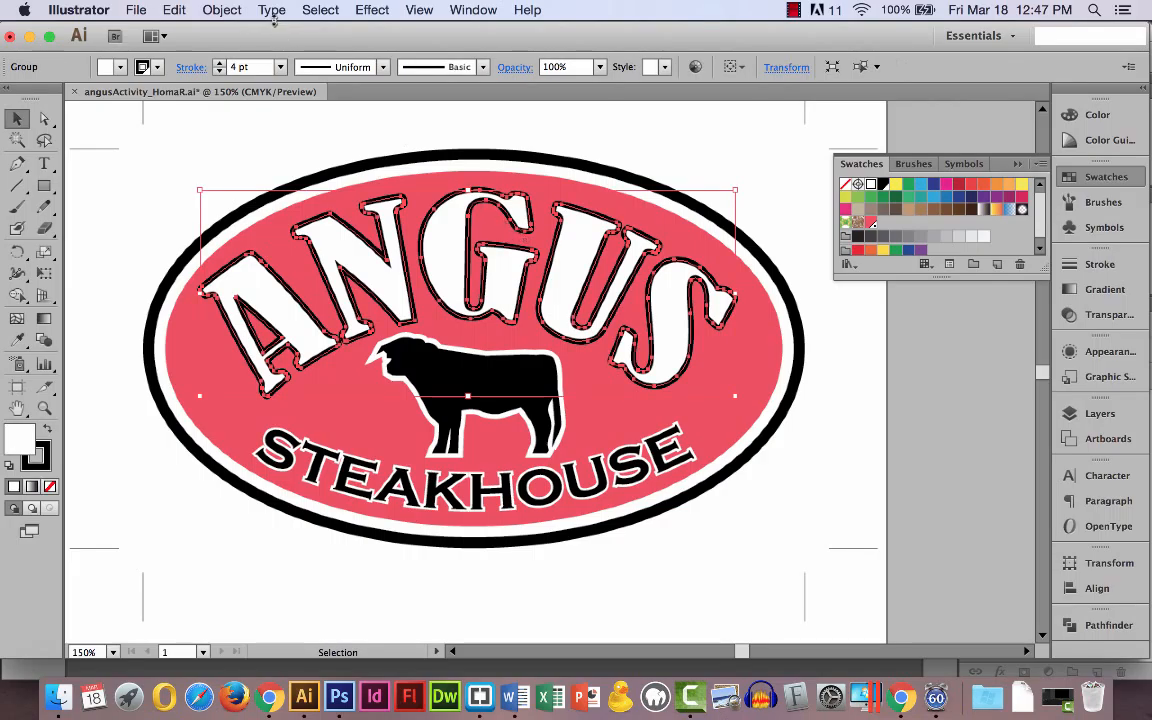
{"action": "left_click", "coordinate": [306, 10]}
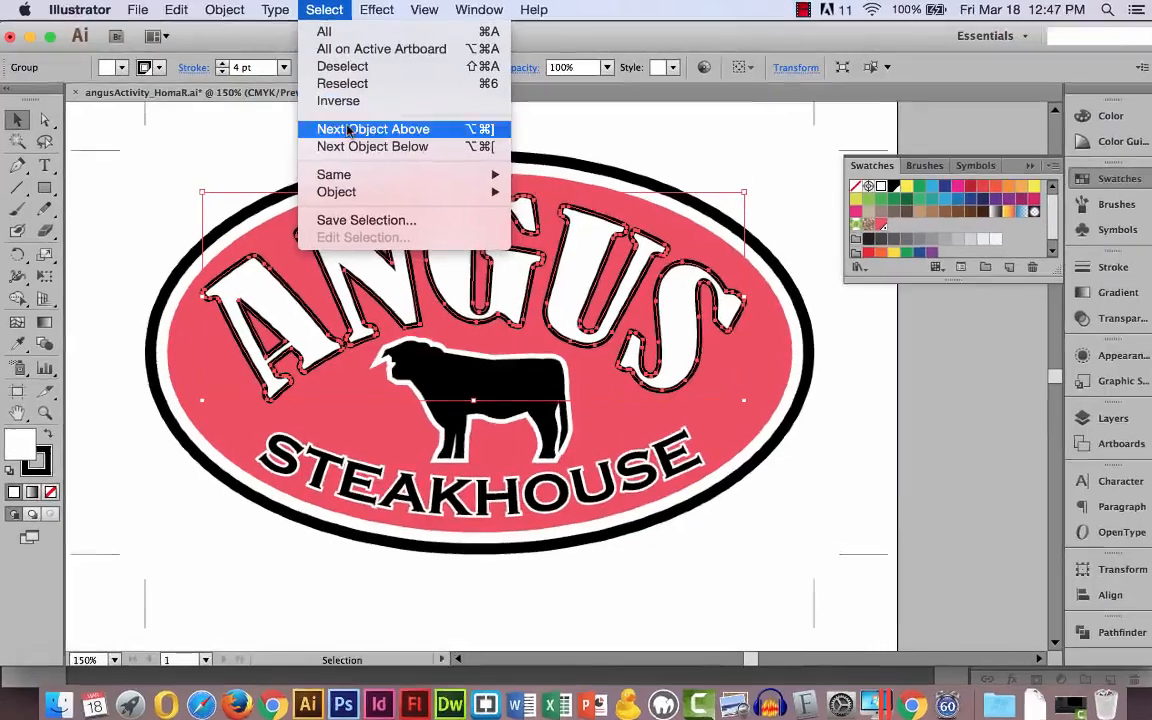
{"action": "mouse_move", "coordinate": [354, 181]}
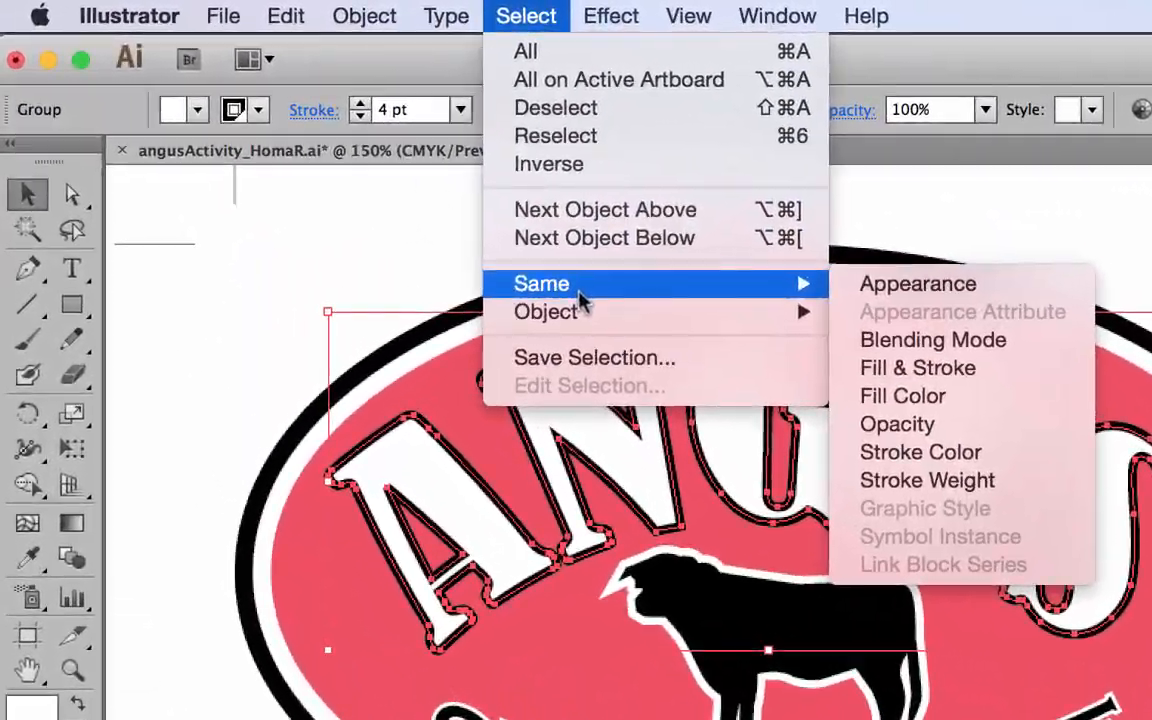
{"action": "left_click", "coordinate": [940, 455]}
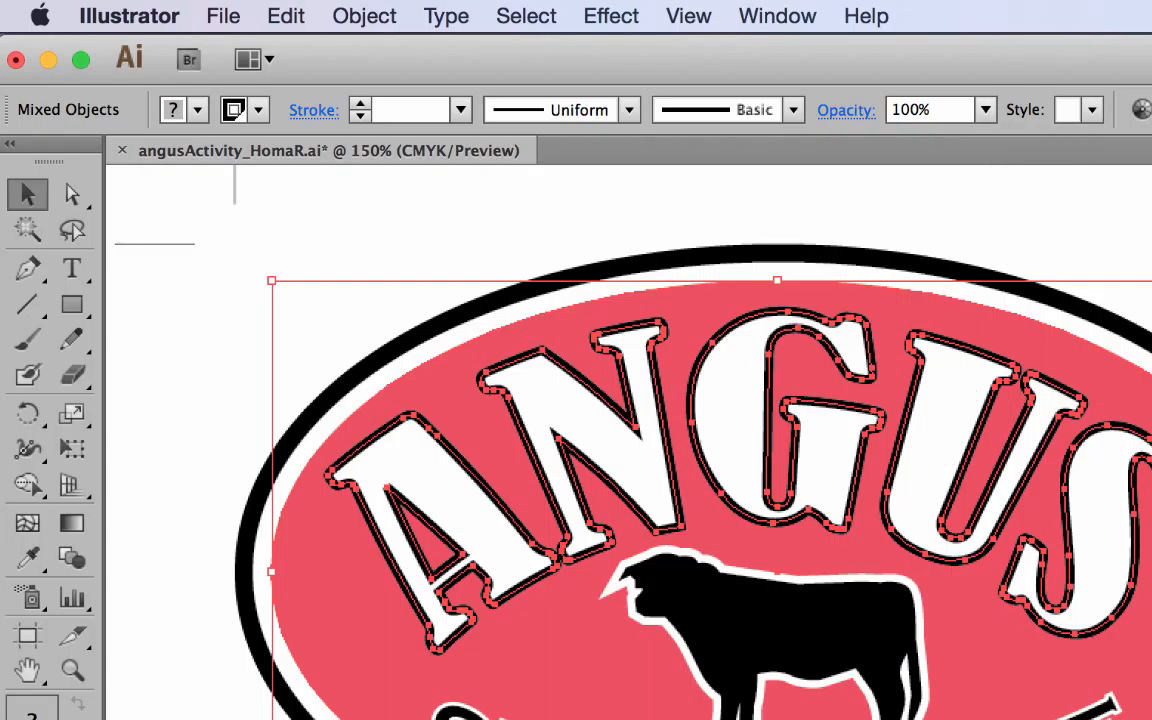
Step: Turn on Overprint Stroke in the attributes of the selected objects and deselect everything
{"action": "left_click", "coordinate": [772, 18]}
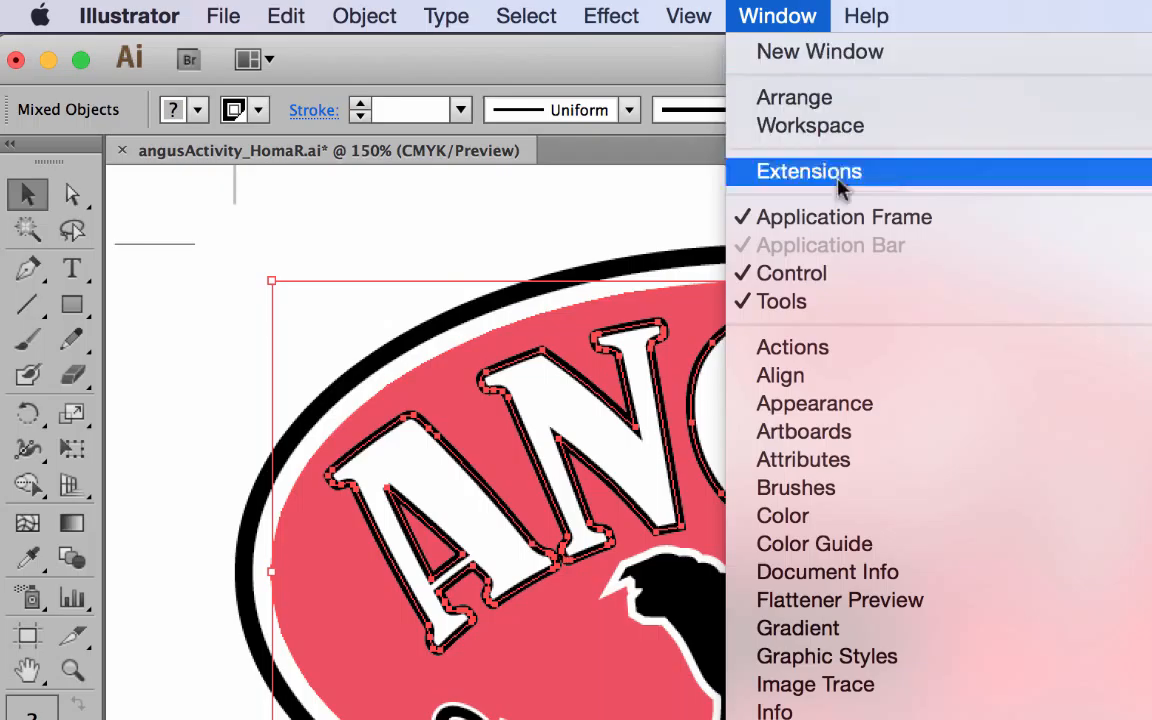
{"action": "left_click", "coordinate": [864, 460]}
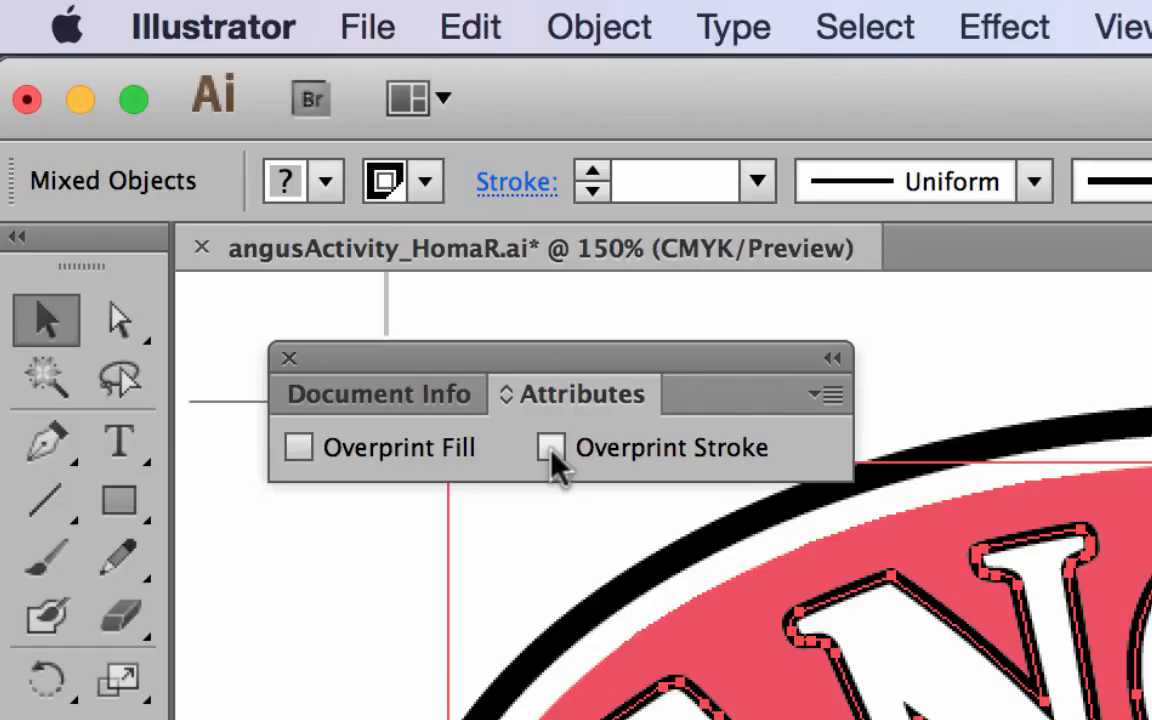
{"action": "left_click", "coordinate": [550, 450]}
{"action": "key", "text": "shift+super+a"}
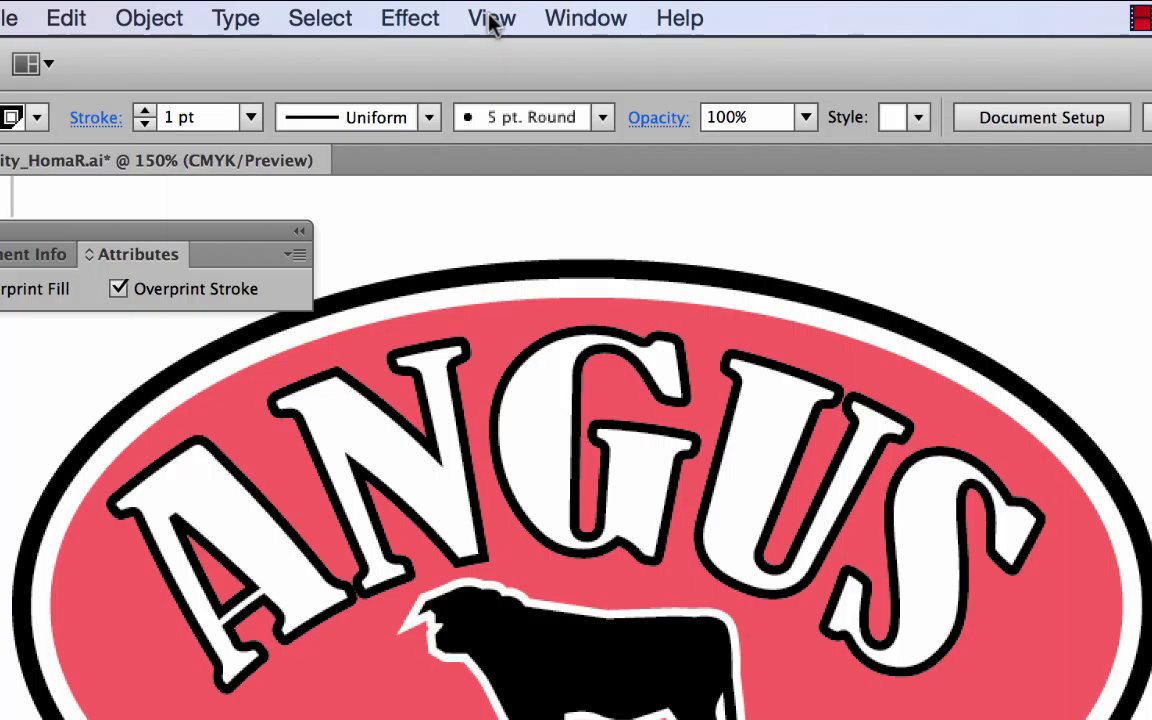
Step: Turn on Overprint Preview and examine up close how the black strokes of the letter G overlap the red, then view the whole logo
{"action": "left_click", "coordinate": [493, 22]}
{"action": "left_click", "coordinate": [505, 105]}
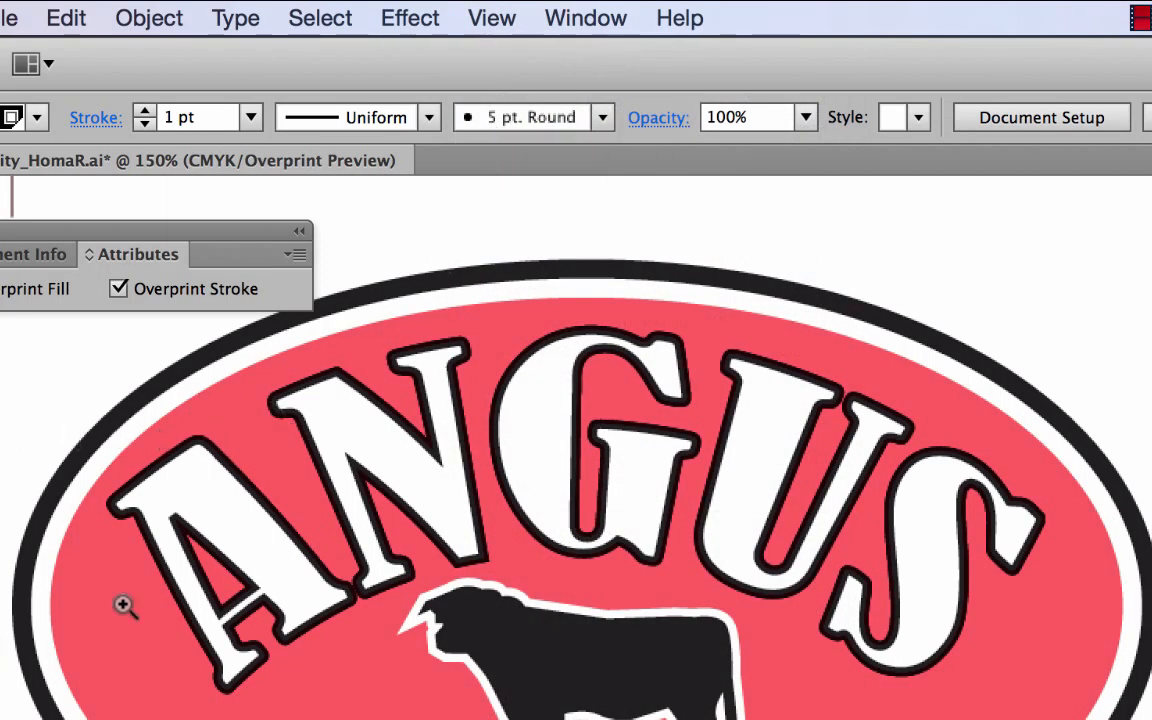
{"action": "left_click_drag", "start_coordinate": [555, 472], "coordinate": [663, 578]}
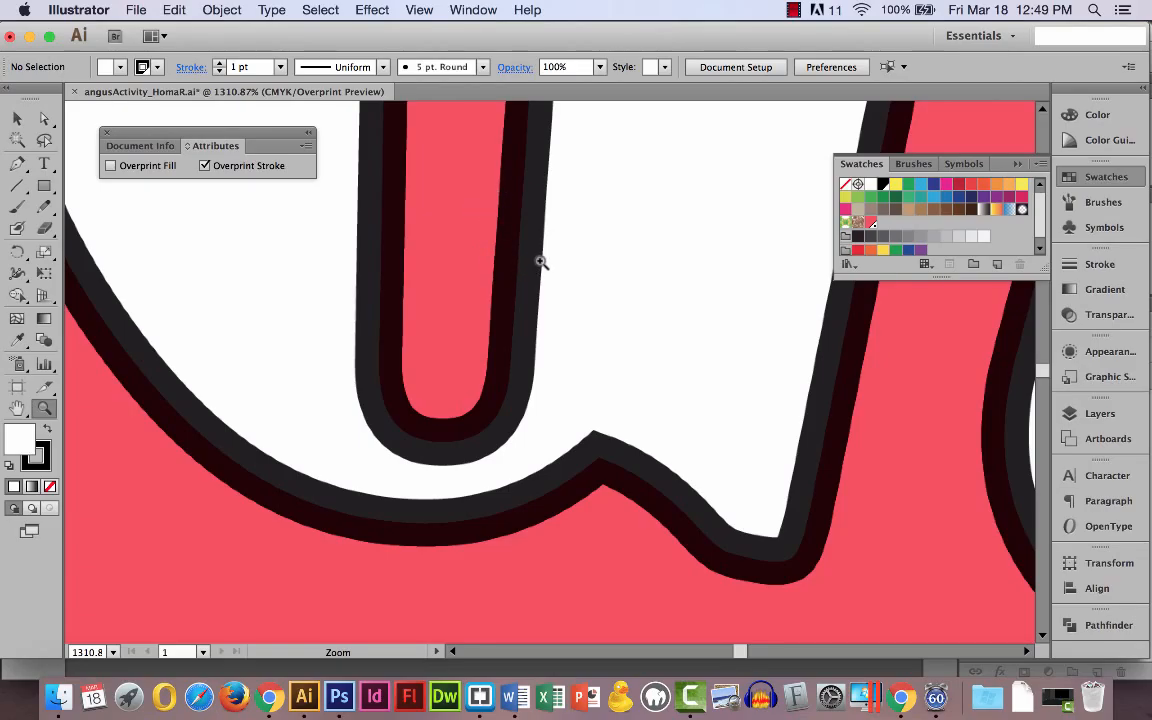
{"action": "key", "text": "super+0"}
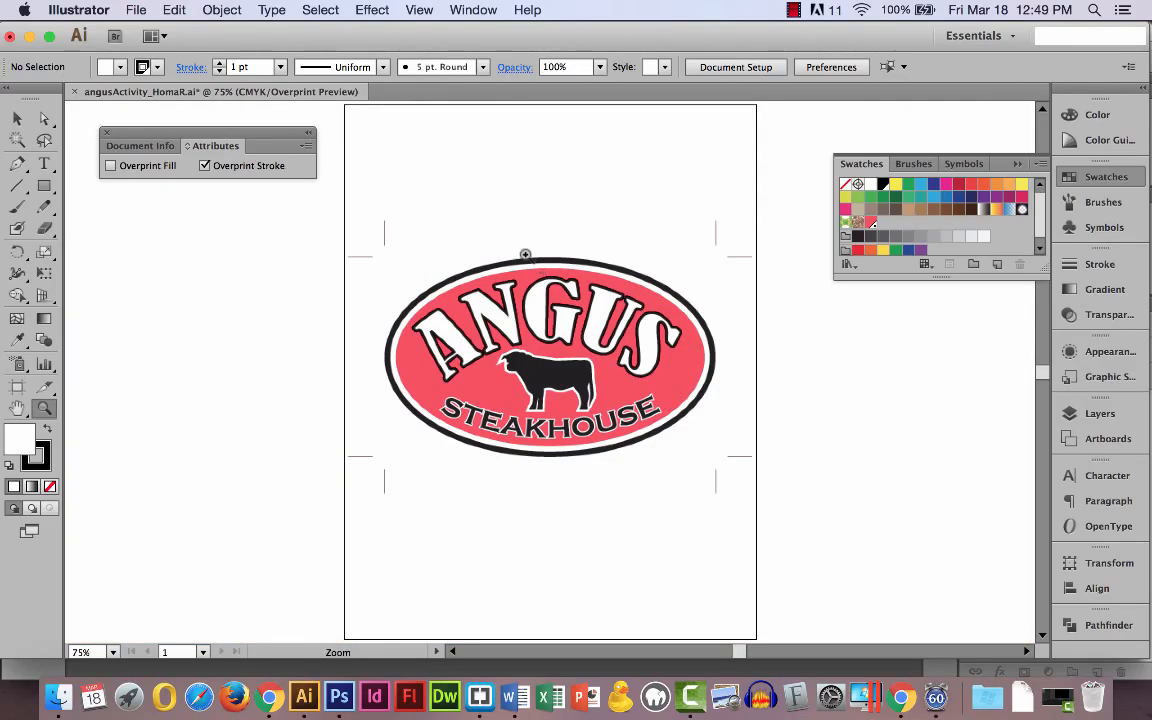
{"action": "left_click_drag", "start_coordinate": [349, 234], "coordinate": [828, 502]}
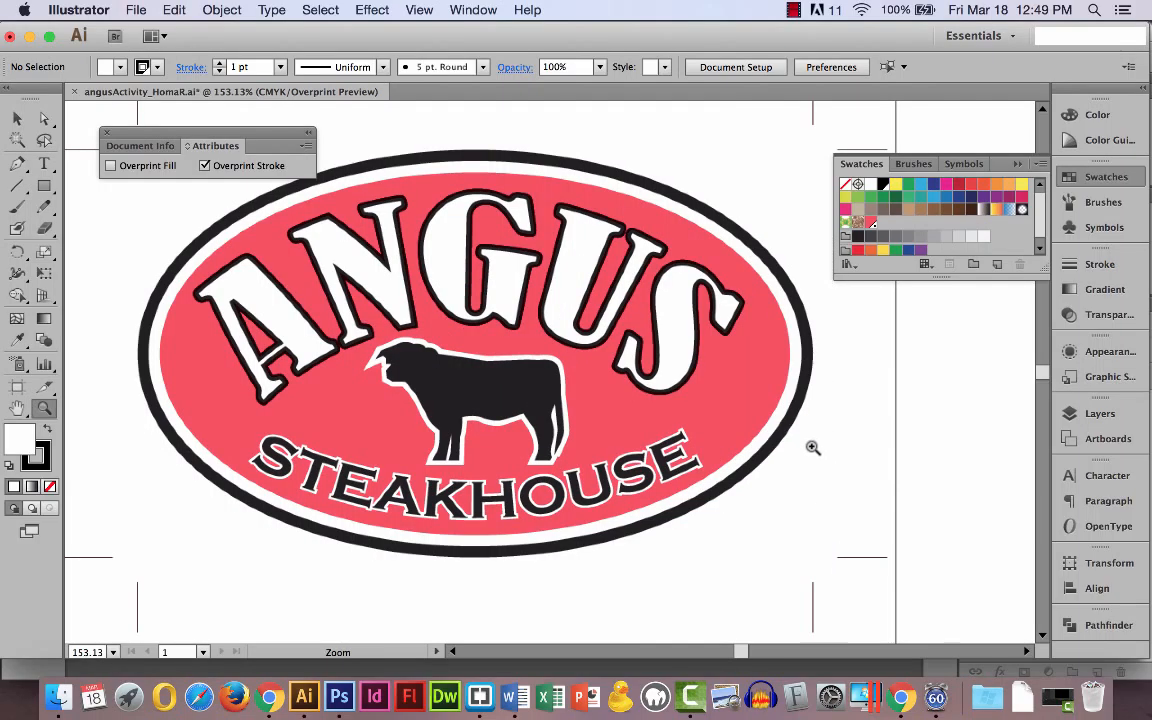